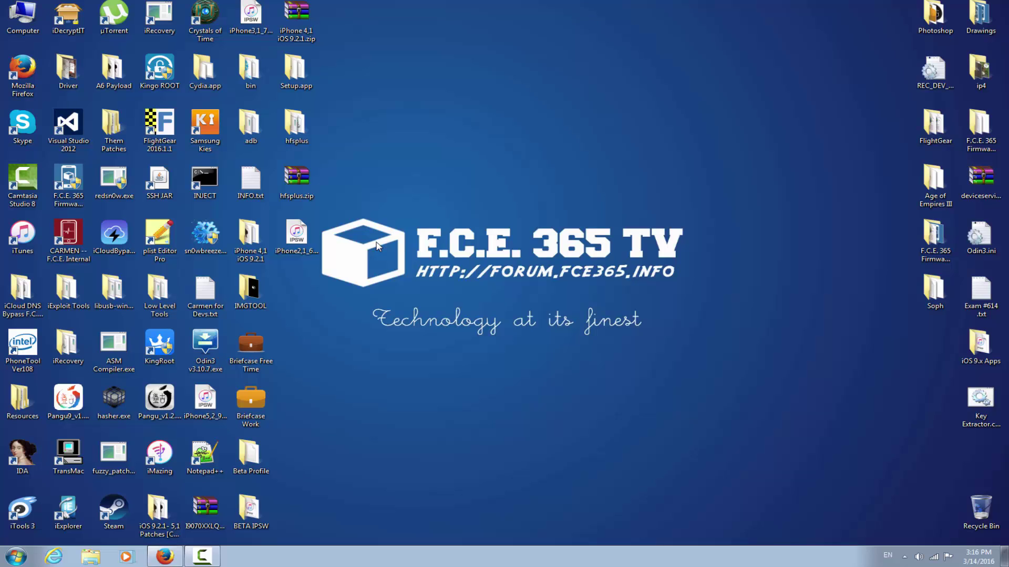
# - Switch to Firefox and view the iPhone 3GS firmware page on IPSWHUB, including the site's device navigation
pyautogui.click(296, 233)
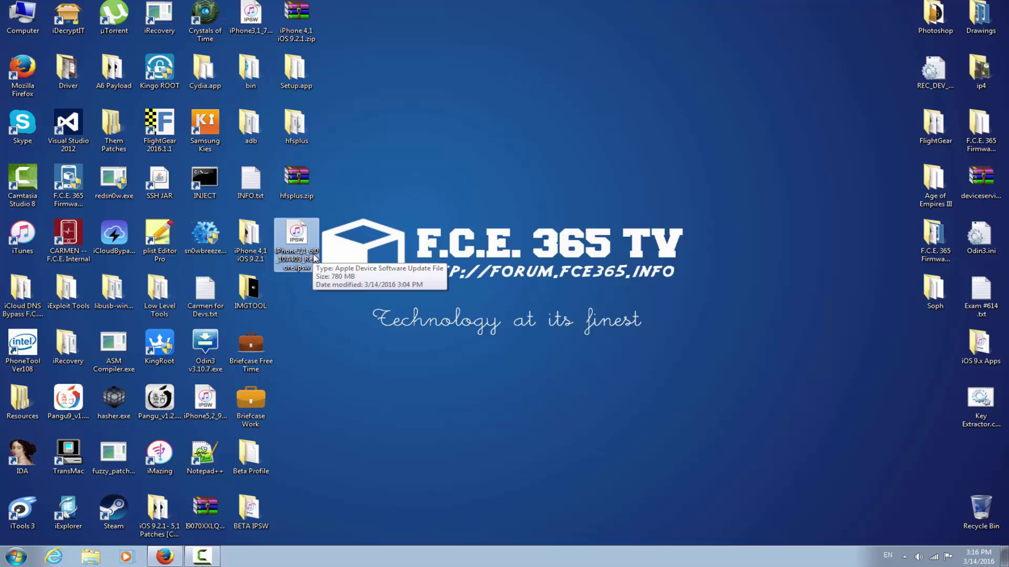
pyautogui.click(331, 320)
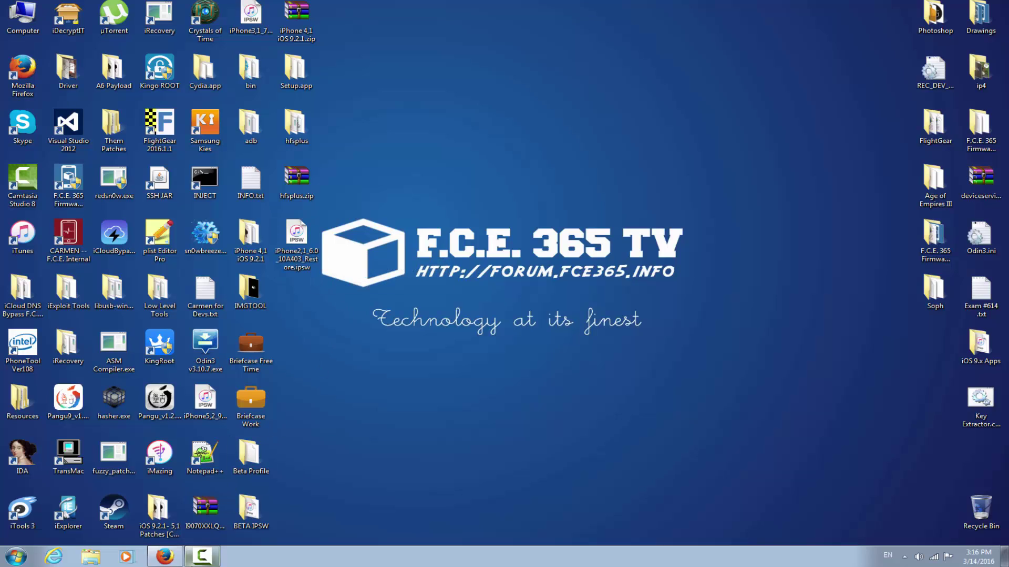
pyautogui.click(164, 556)
pyautogui.scroll(3, 285, 252)
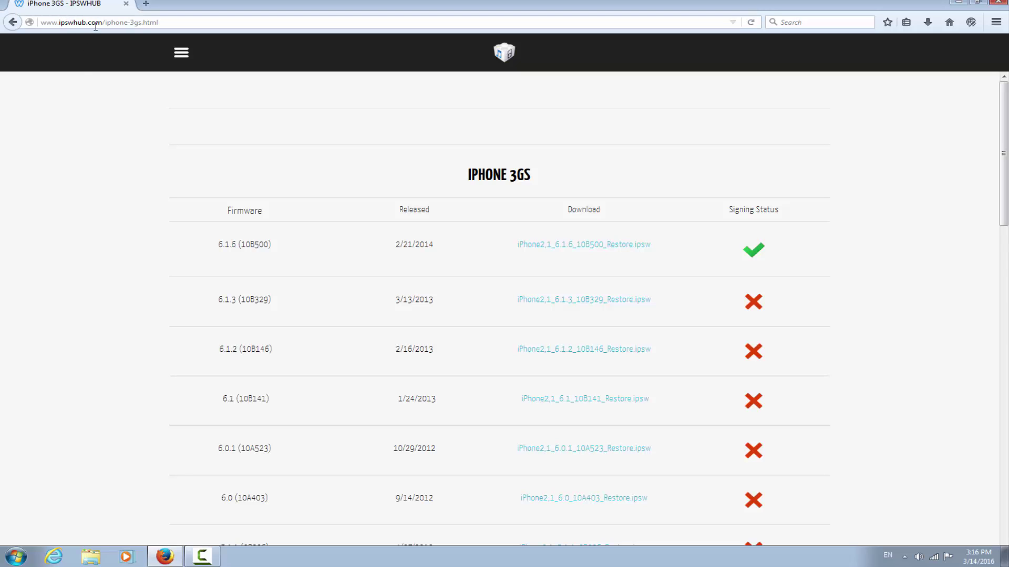
pyautogui.click(181, 54)
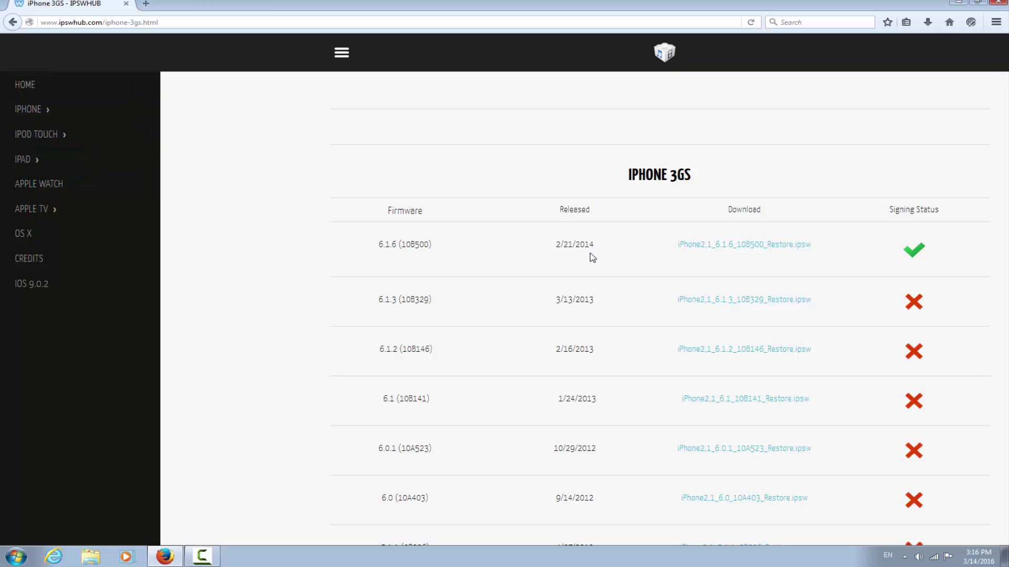
pyautogui.click(343, 55)
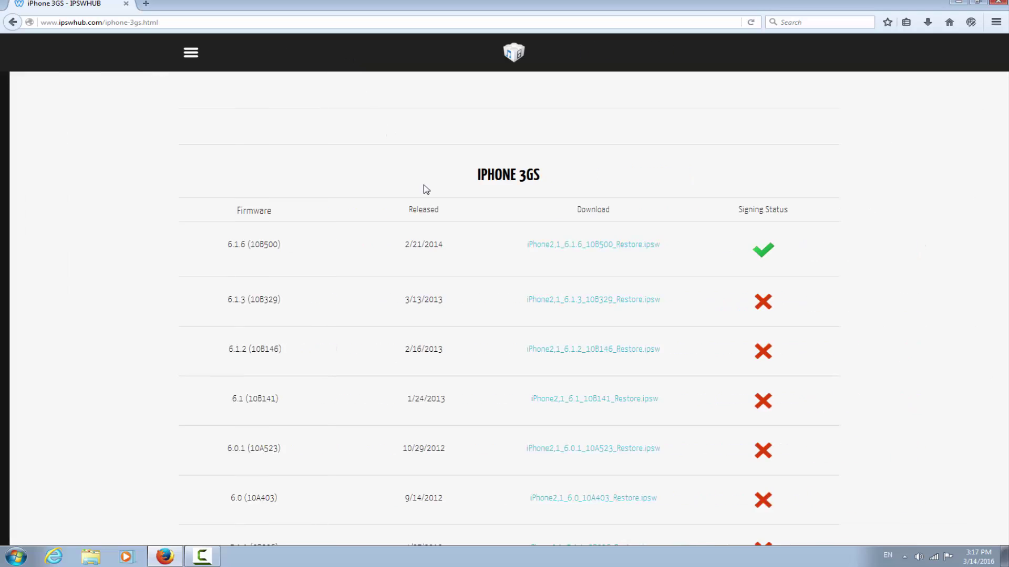
# - Find the 6.0 (10A403) firmware in the iPhone 3GS list and check its download prompt without saving the file
pyautogui.scroll(-2, 410, 184)
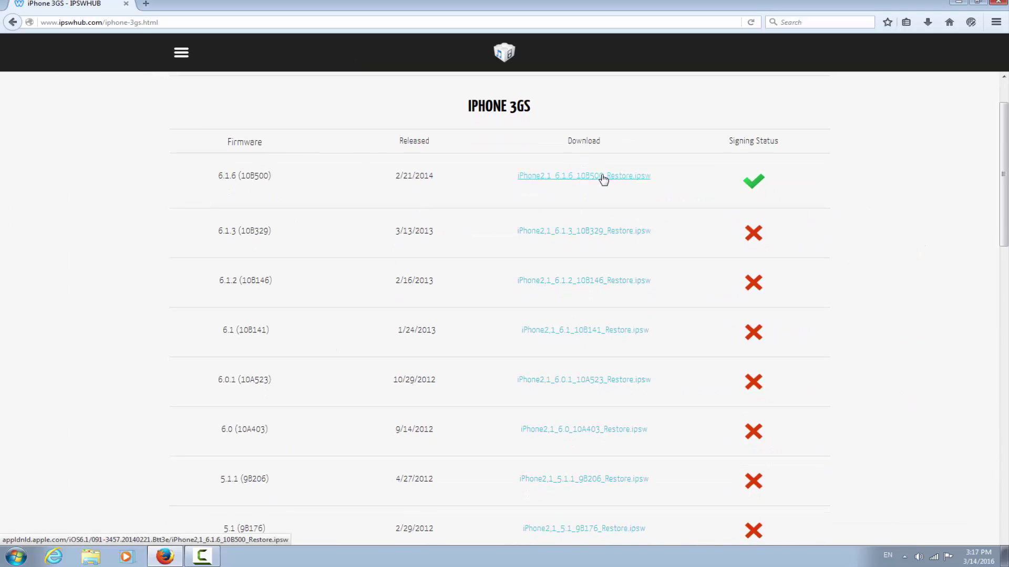
pyautogui.scroll(-4, 563, 152)
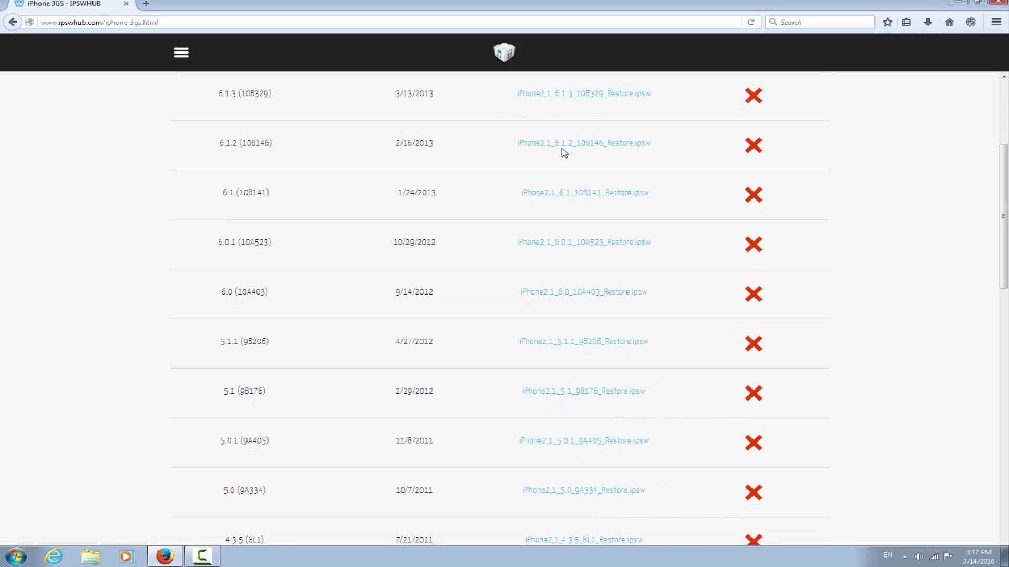
pyautogui.scroll(-3, 562, 152)
pyautogui.scroll(2, 235, 369)
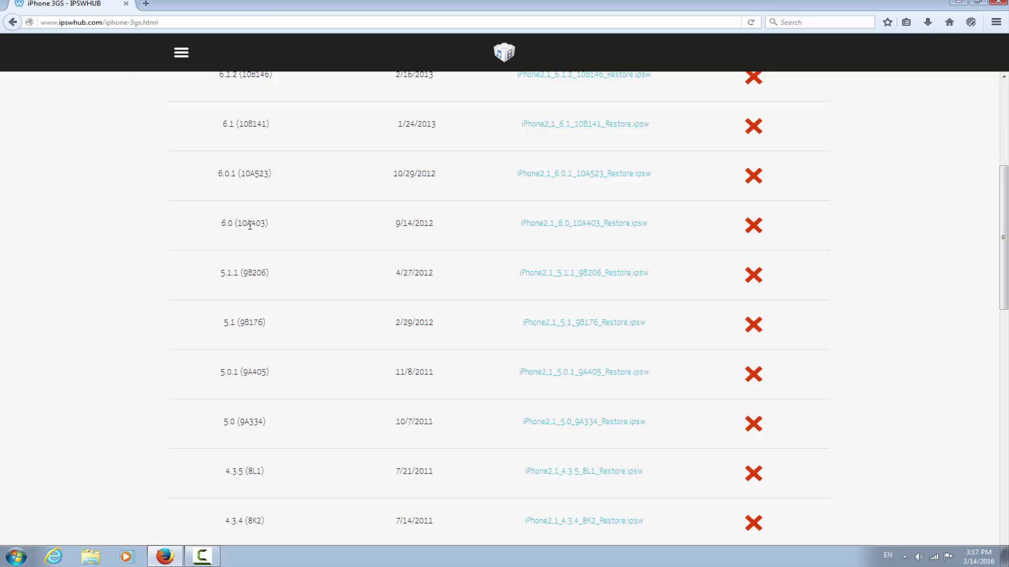
pyautogui.click(566, 229)
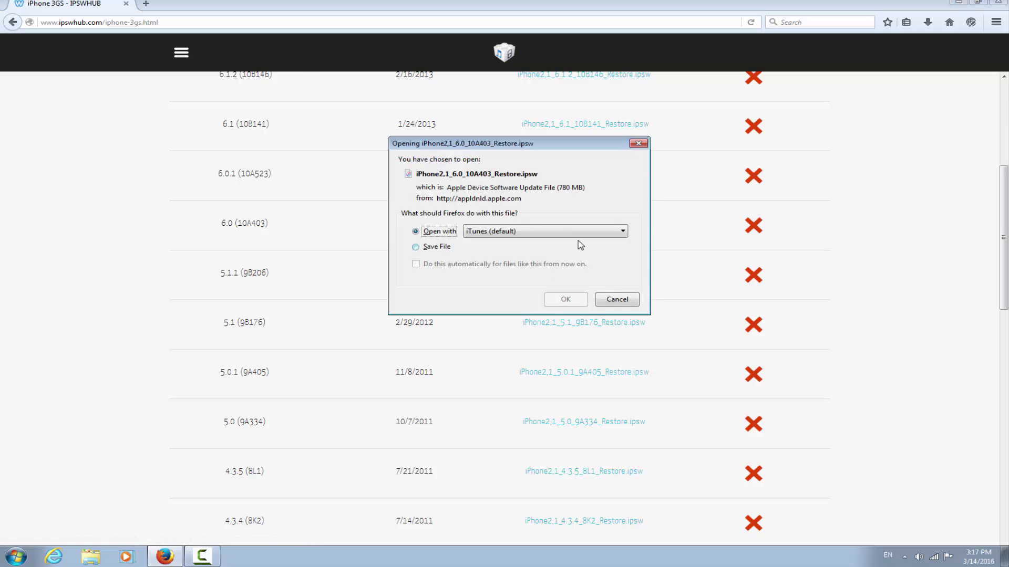
pyautogui.click(613, 299)
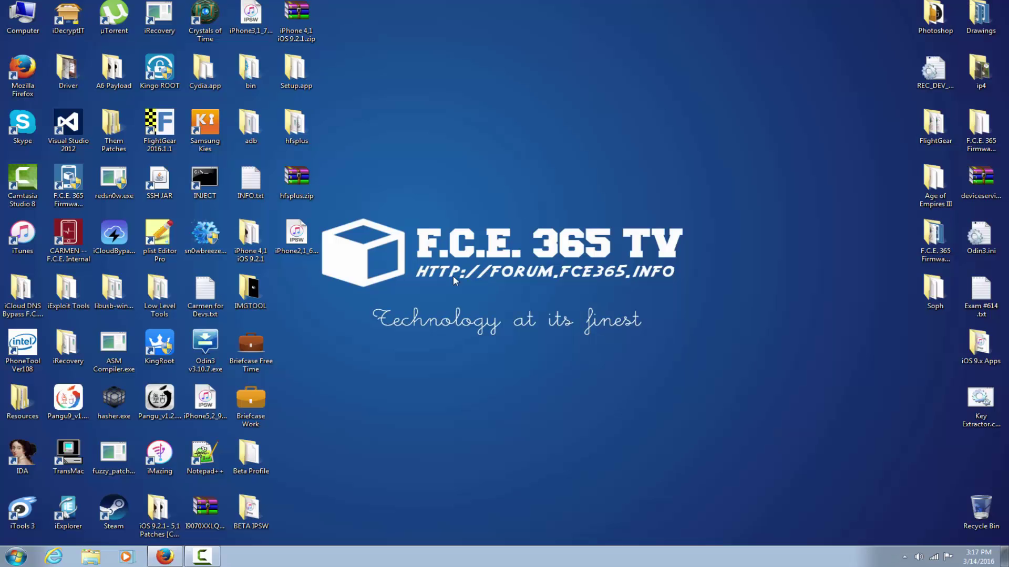
# - Set redsn0w.exe to run in compatibility mode for Windows XP (Service Pack 3)
pyautogui.click(113, 180)
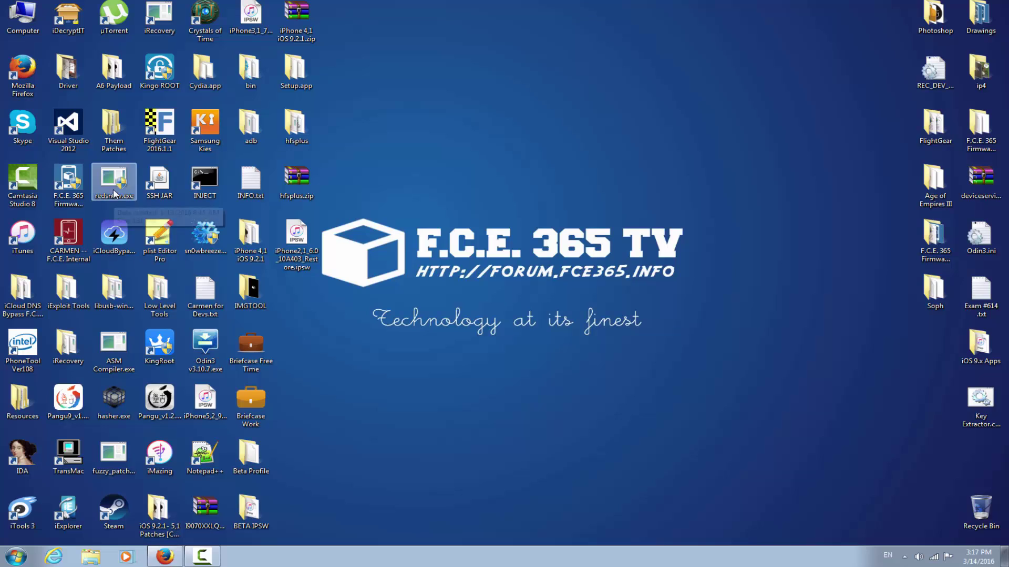
pyautogui.rightClick(111, 176)
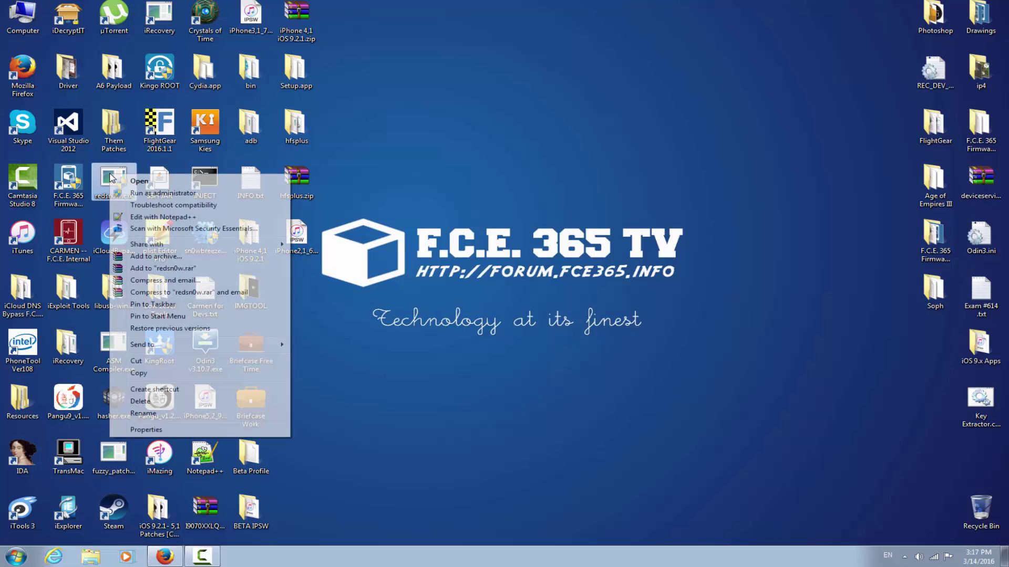
pyautogui.click(488, 245)
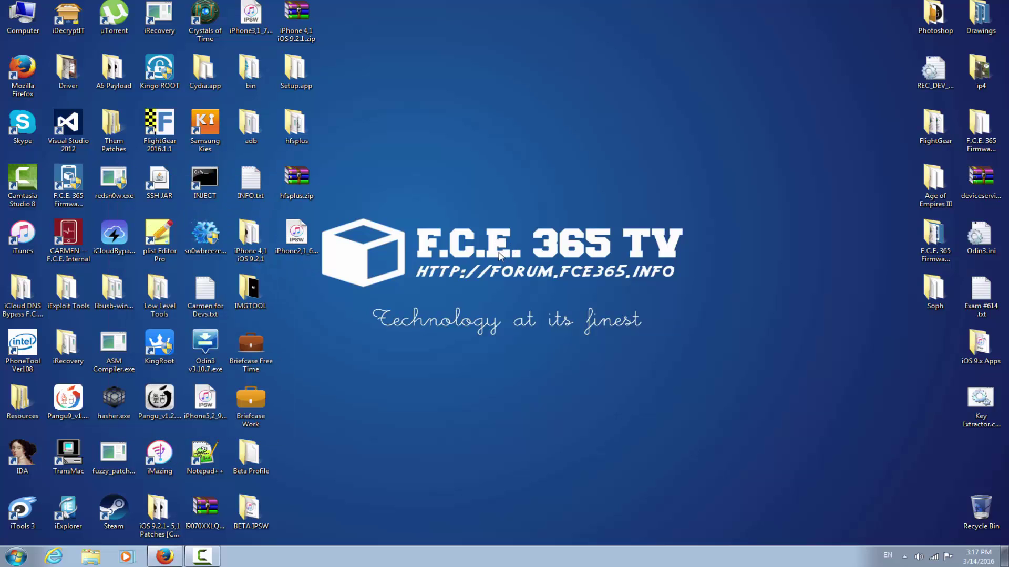
pyautogui.rightClick(121, 178)
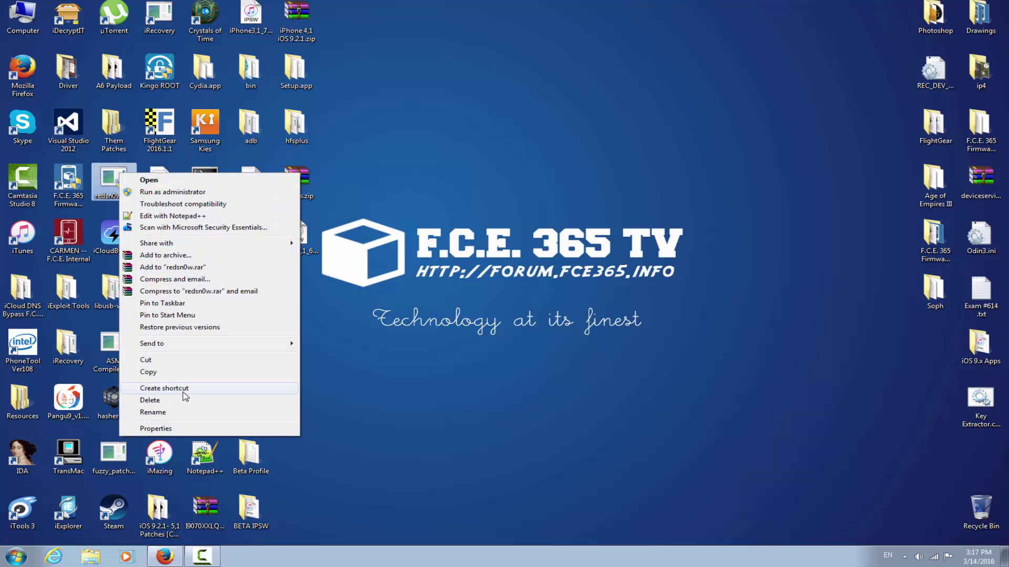
pyautogui.click(179, 426)
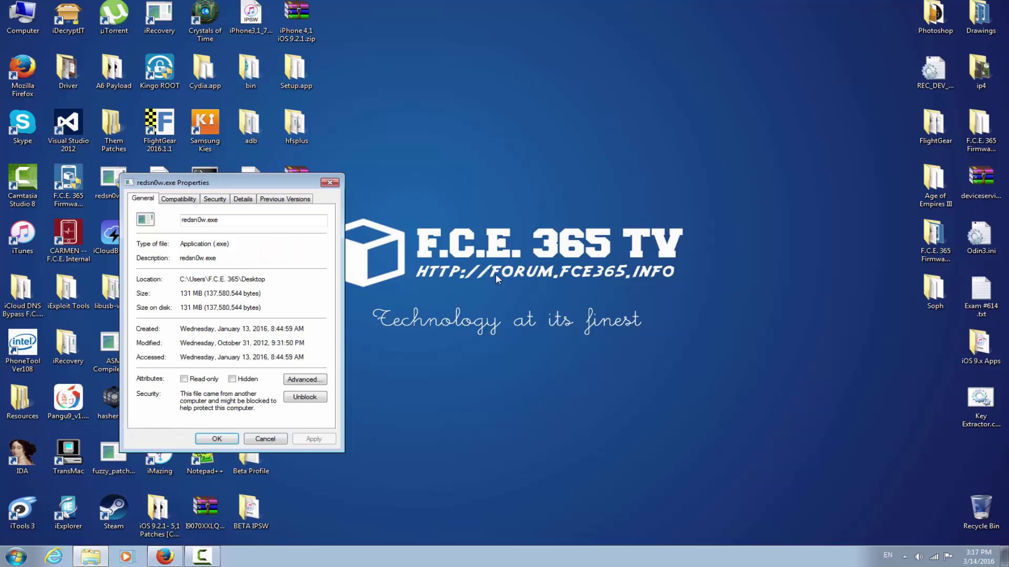
pyautogui.click(190, 203)
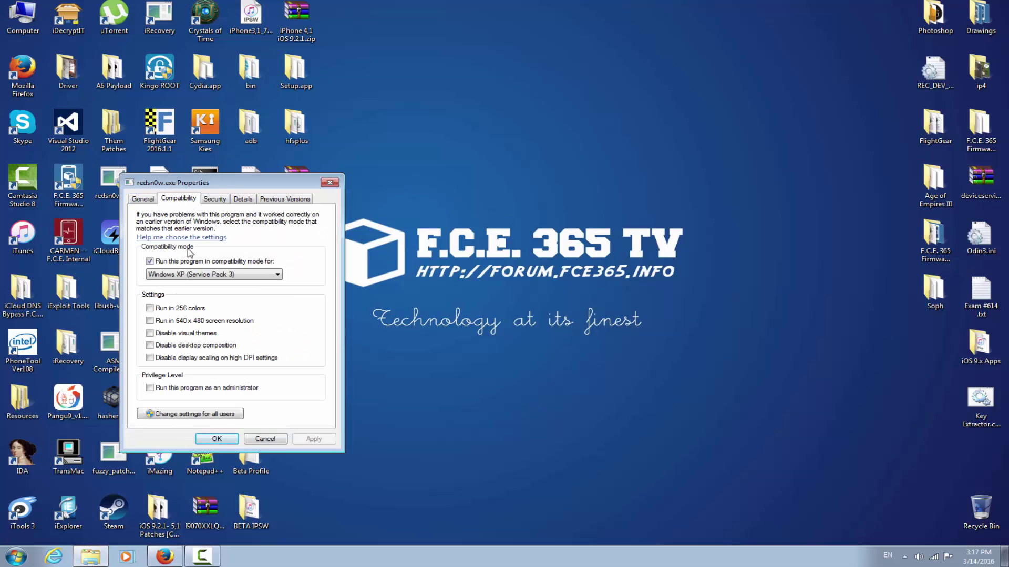
pyautogui.click(150, 262)
pyautogui.click(150, 261)
pyautogui.click(228, 439)
# - Launch redsn0w, bring up the connected iPhone's device info from the extras, and enlarge the window to show more of it
pyautogui.doubleClick(113, 181)
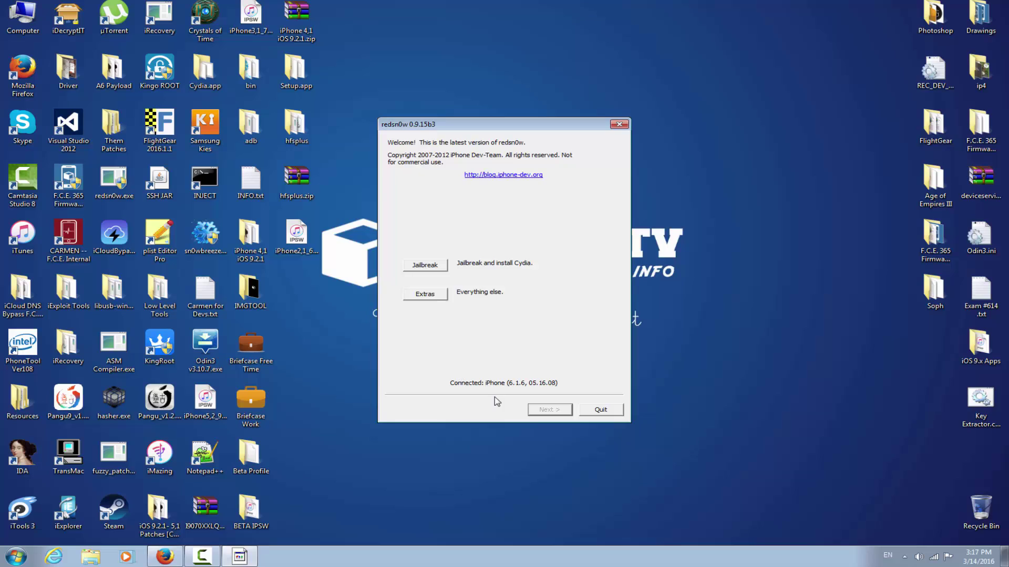
pyautogui.click(436, 295)
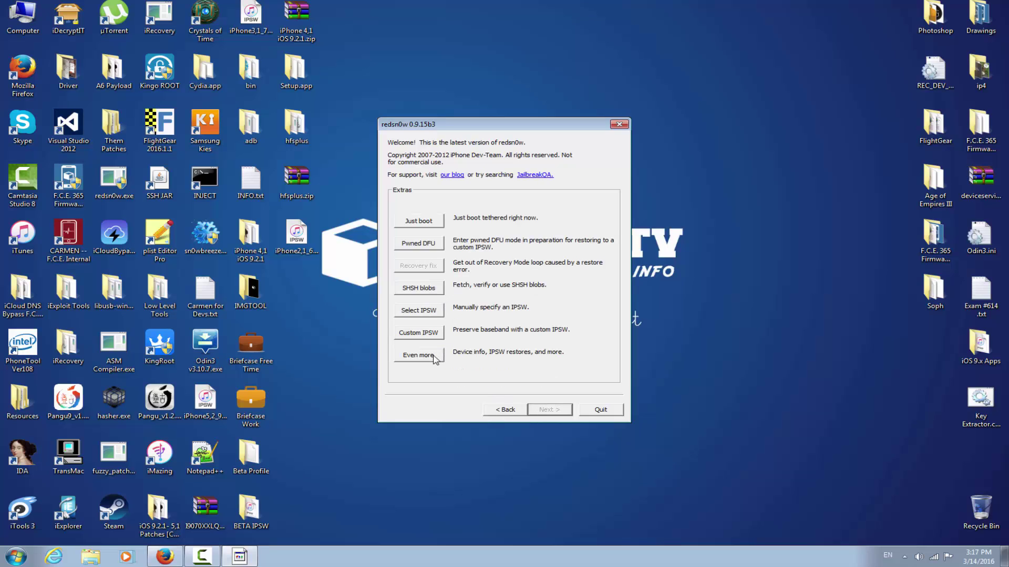
pyautogui.click(434, 358)
pyautogui.click(419, 246)
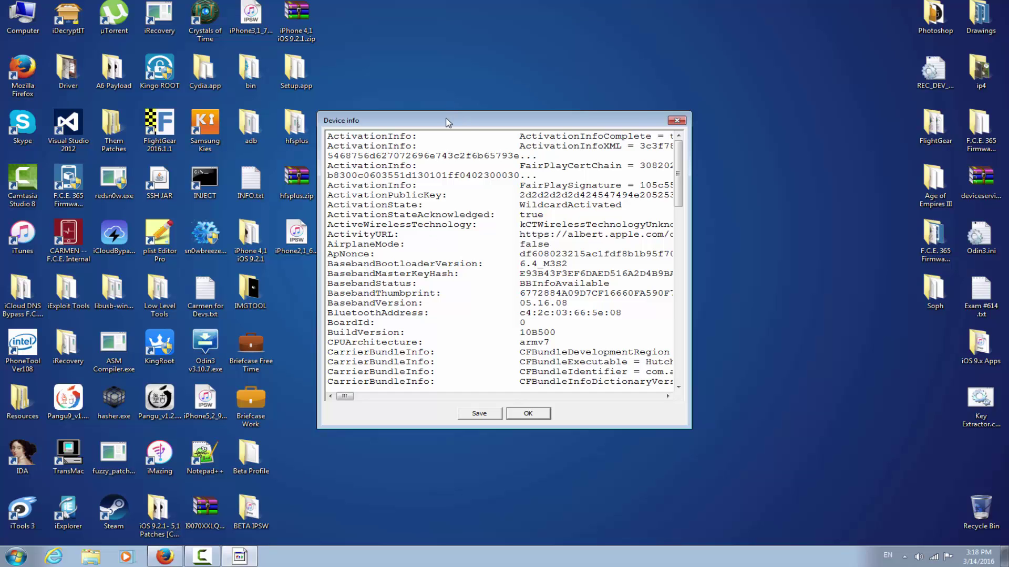
pyautogui.moveTo(448, 122); pyautogui.dragTo(227, 79)
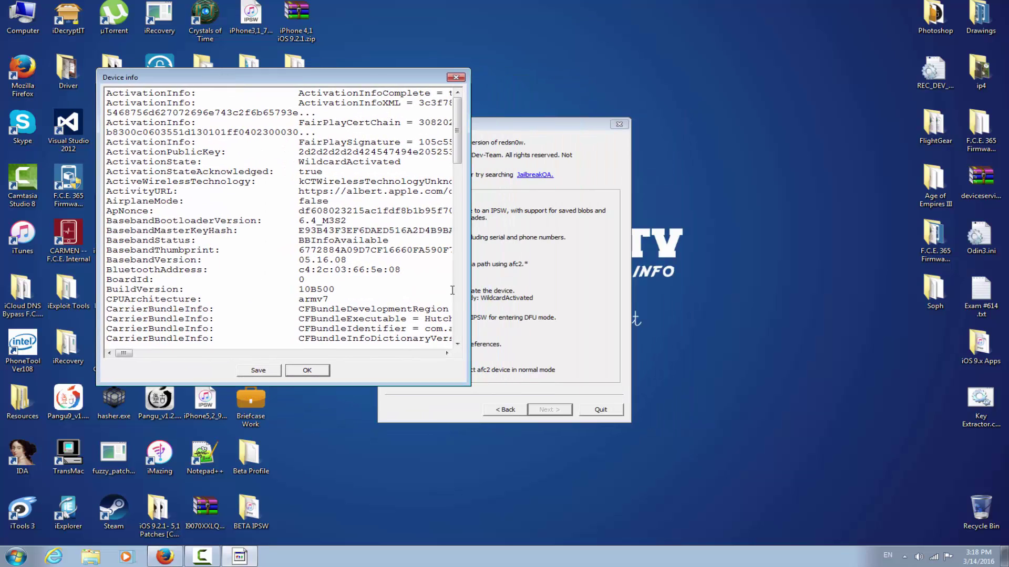
pyautogui.moveTo(469, 293); pyautogui.dragTo(919, 516)
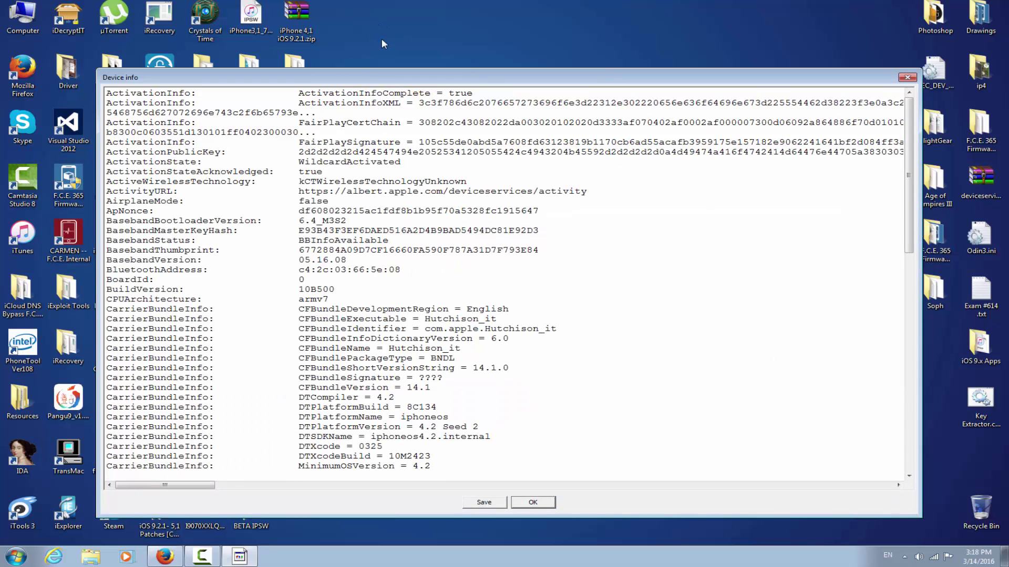
pyautogui.moveTo(388, 71); pyautogui.dragTo(392, 44)
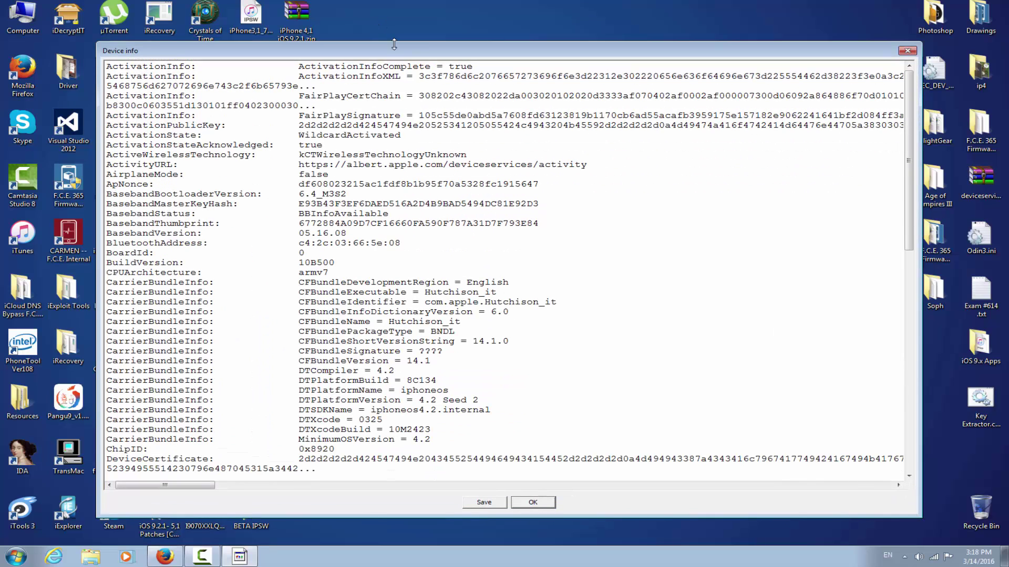
# - Examine the device info for the iBoot firmware version and serial number, and close it
pyautogui.click(431, 83)
pyautogui.click(525, 146)
pyautogui.scroll(-8, 480, 287)
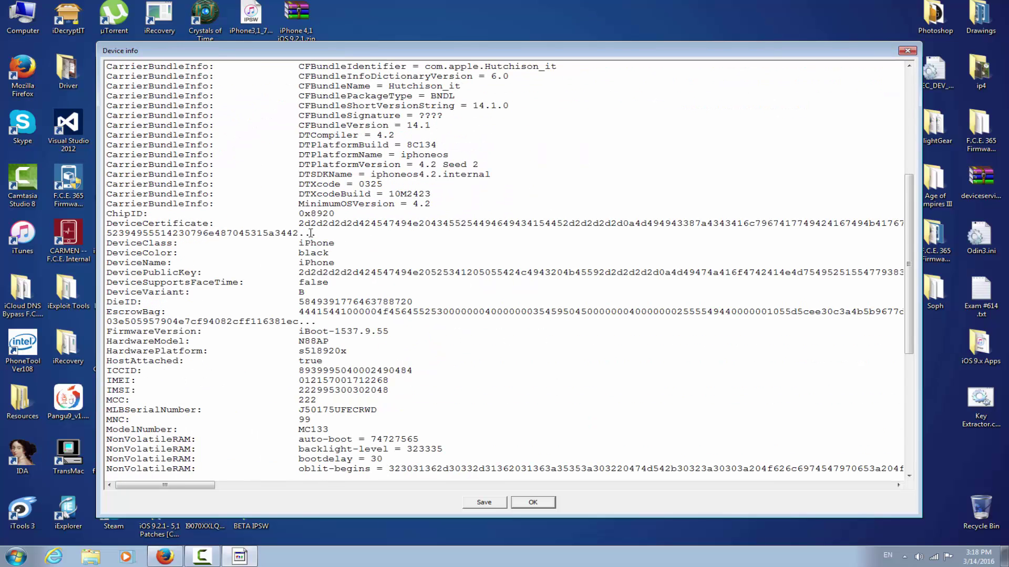
pyautogui.scroll(-4, 319, 251)
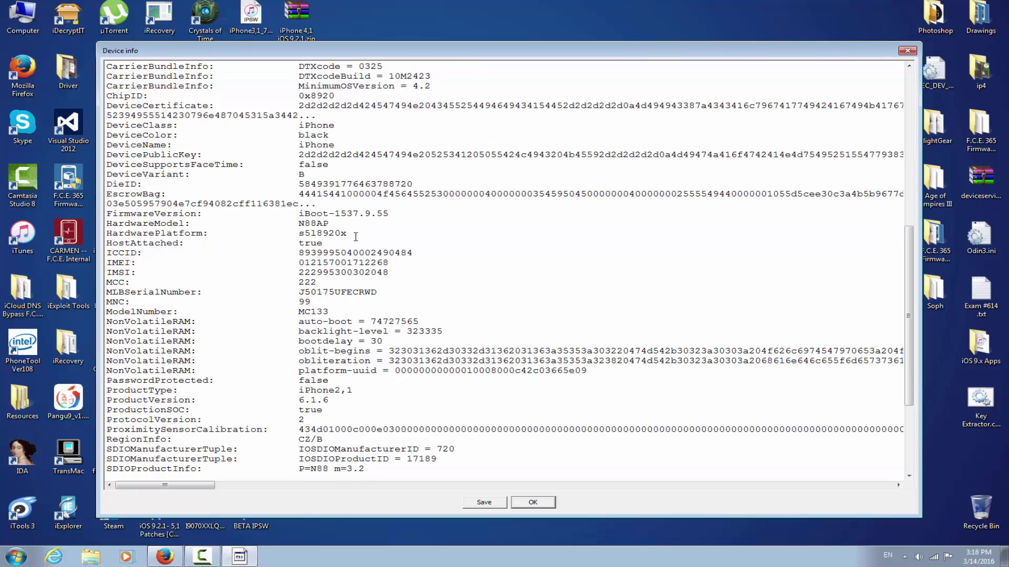
pyautogui.click(369, 213)
pyautogui.scroll(-5, 371, 235)
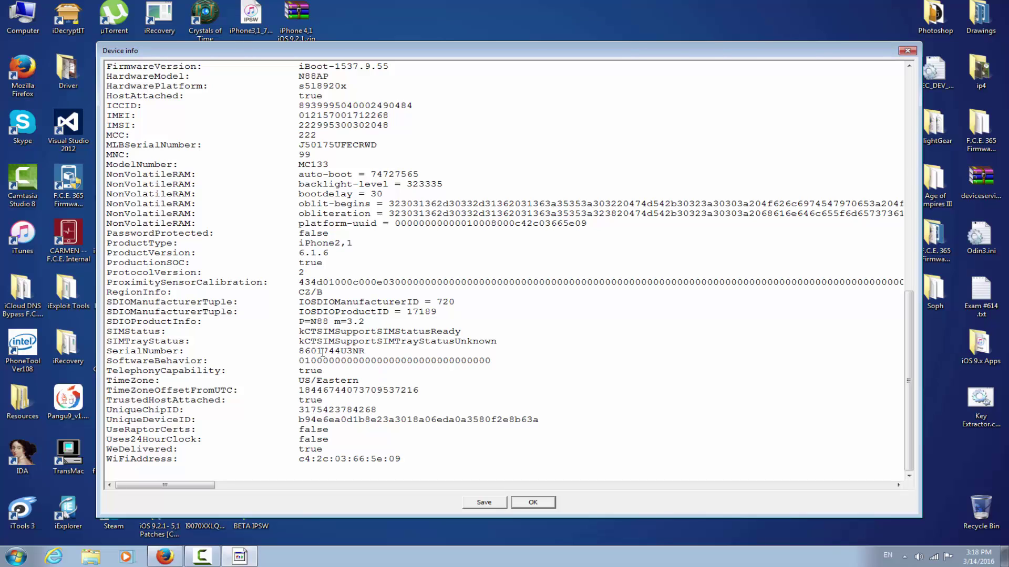
pyautogui.moveTo(323, 351); pyautogui.dragTo(317, 351)
pyautogui.click(516, 504)
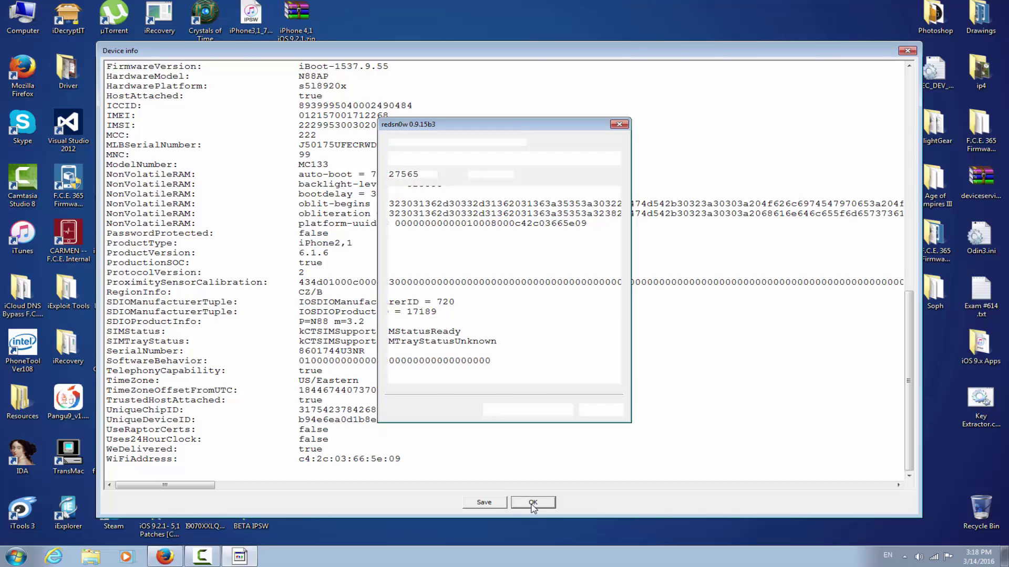
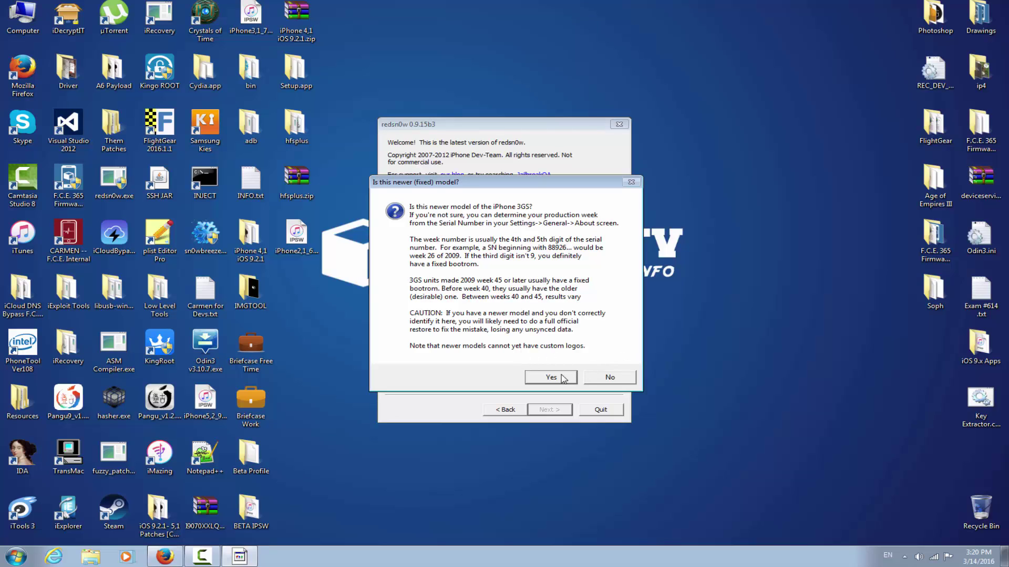
# - Identify the iPhone 3GS as the newer (fixed) model and return to redsn0w's main screen
pyautogui.click(564, 378)
pyautogui.click(552, 377)
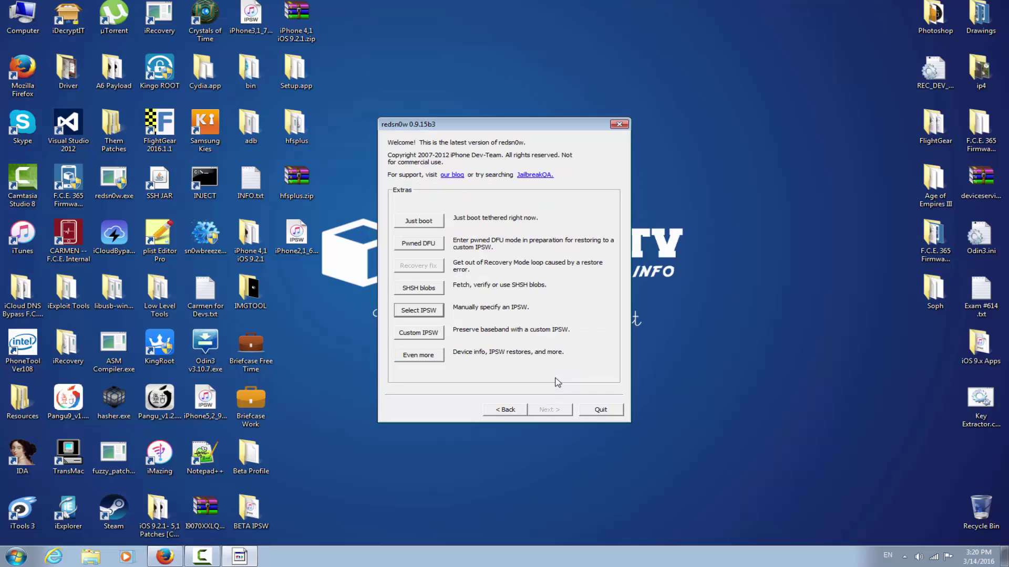
pyautogui.click(504, 410)
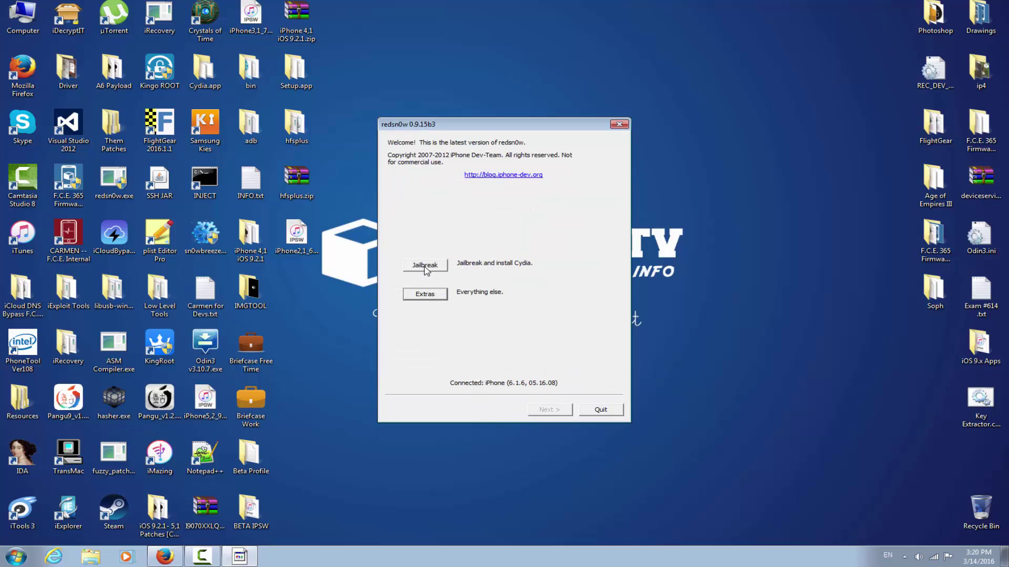
# - Jailbreak the iPhone on iPhone2,1_6.0_10A403 with only Install Cydia enabled, declining the iPad baseband, and acknowledge the tethered jailbreak notice
pyautogui.click(424, 265)
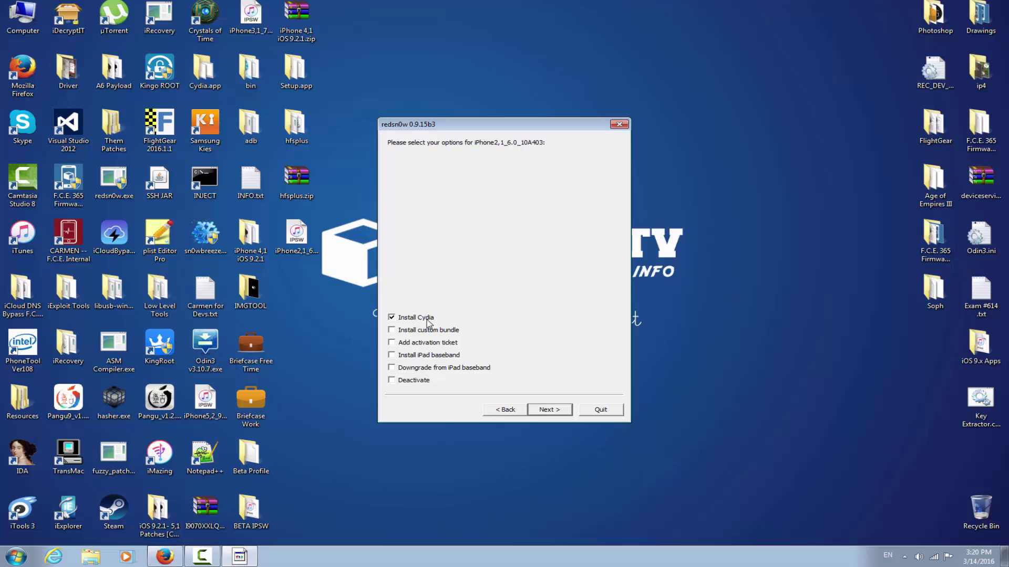
pyautogui.click(421, 355)
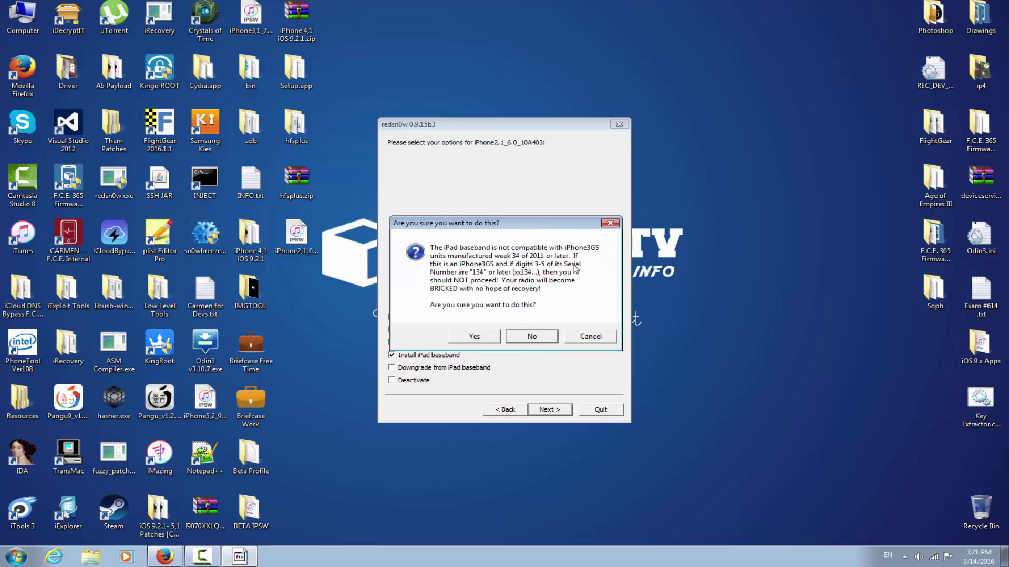
pyautogui.click(545, 338)
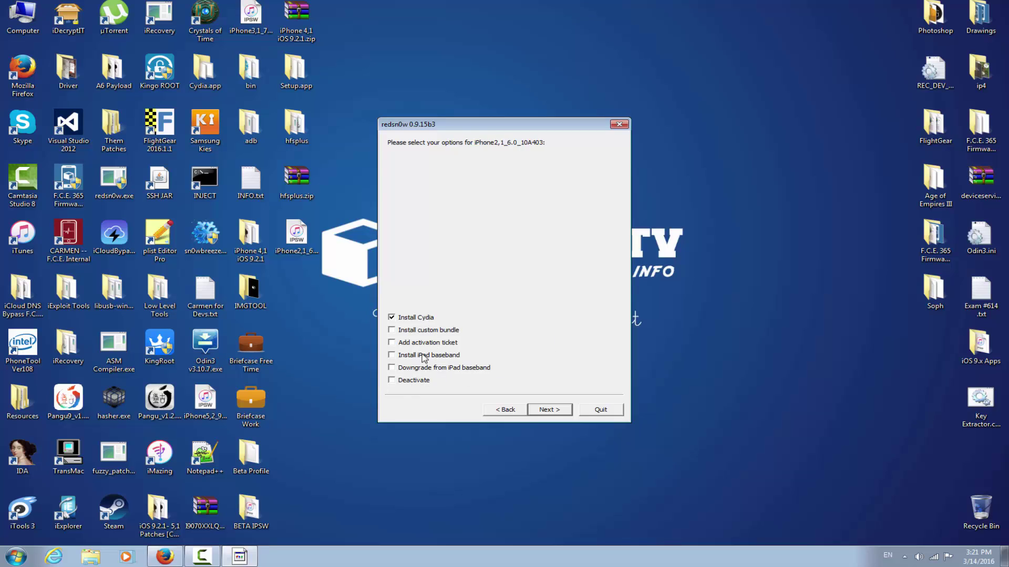
pyautogui.click(549, 409)
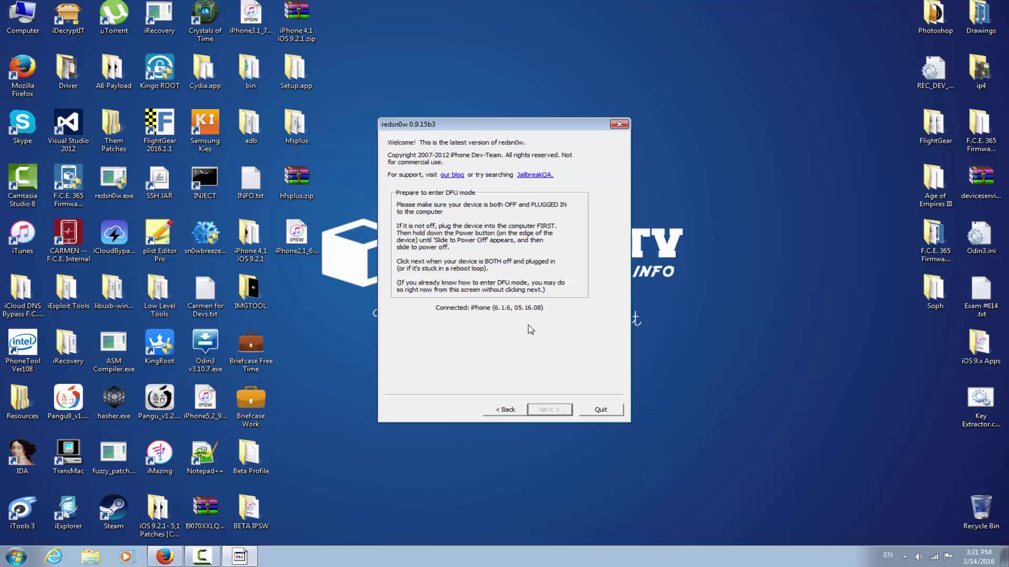
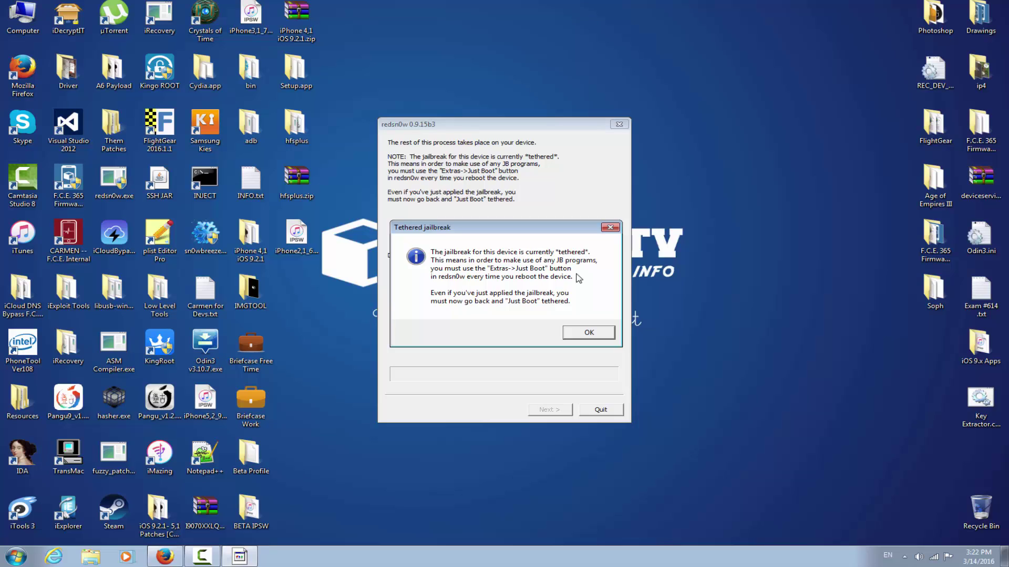
pyautogui.click(600, 334)
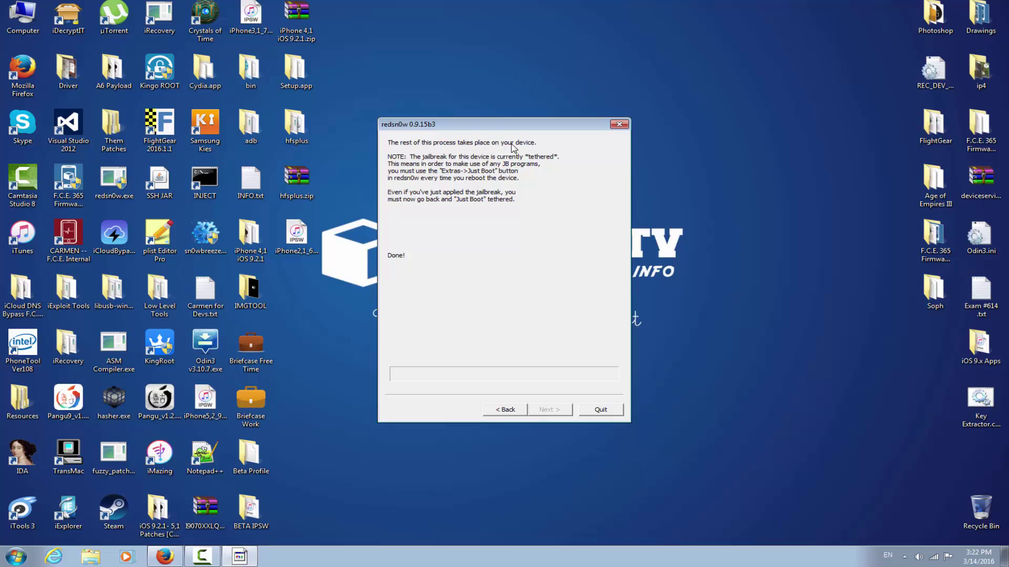
# - Quit redsn0w after the jailbreak and relaunch it
pyautogui.click(598, 409)
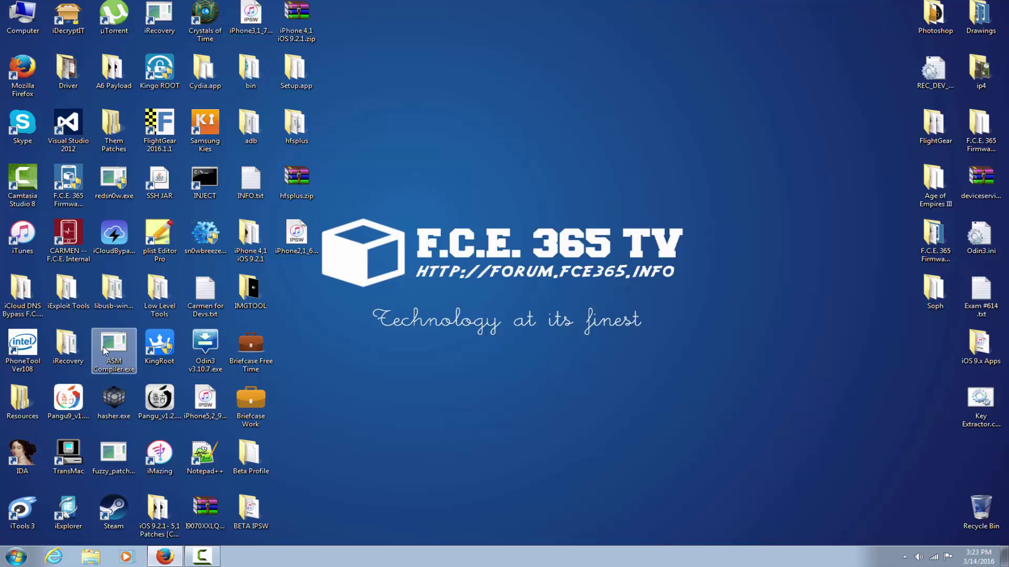
pyautogui.doubleClick(107, 175)
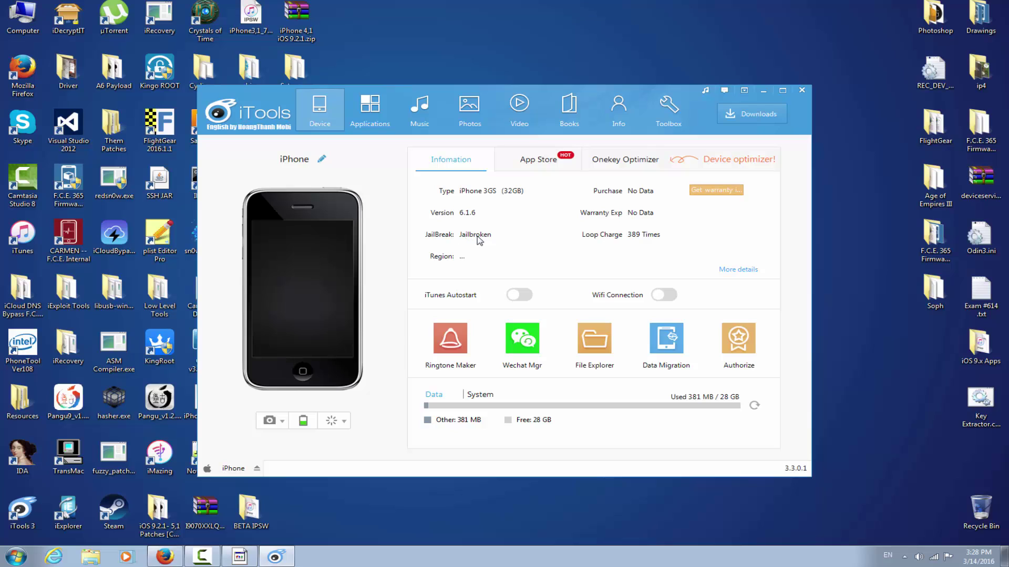
# - In iTools, mirror the iPhone with Real-time desktop, accepting the developer plug-ins, examine its About page, and close iTools
pyautogui.click(676, 113)
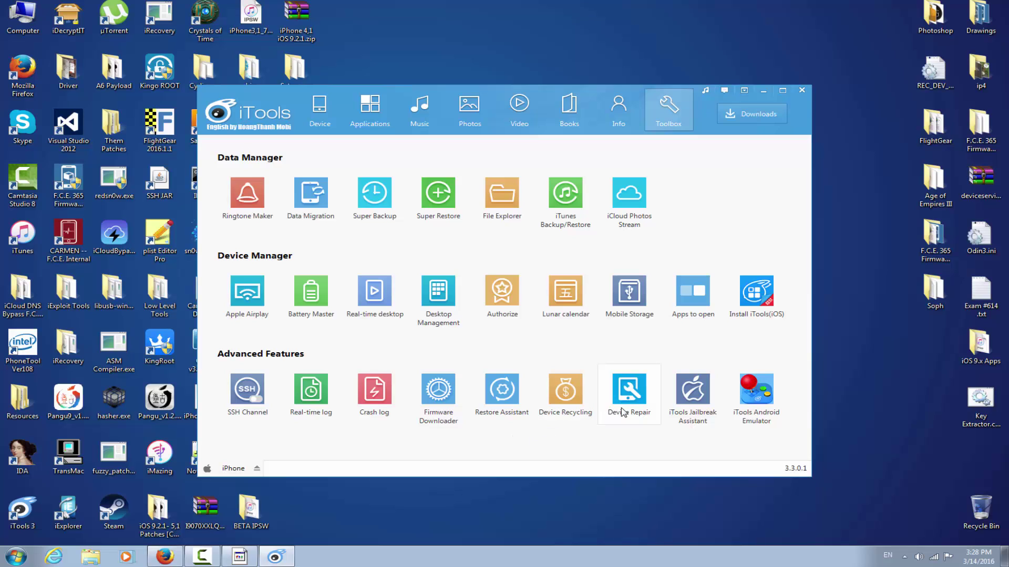
pyautogui.click(391, 295)
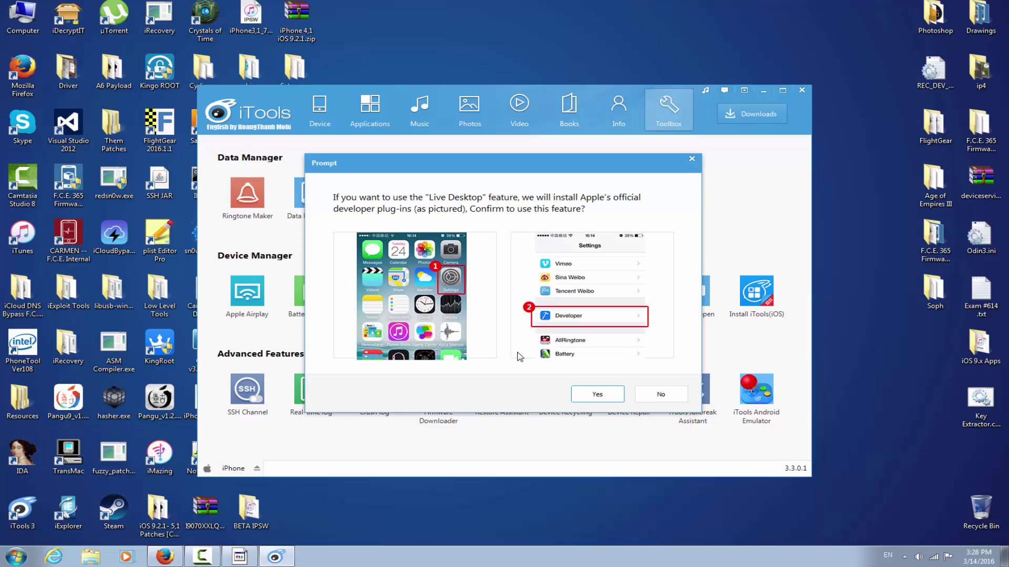
pyautogui.click(599, 395)
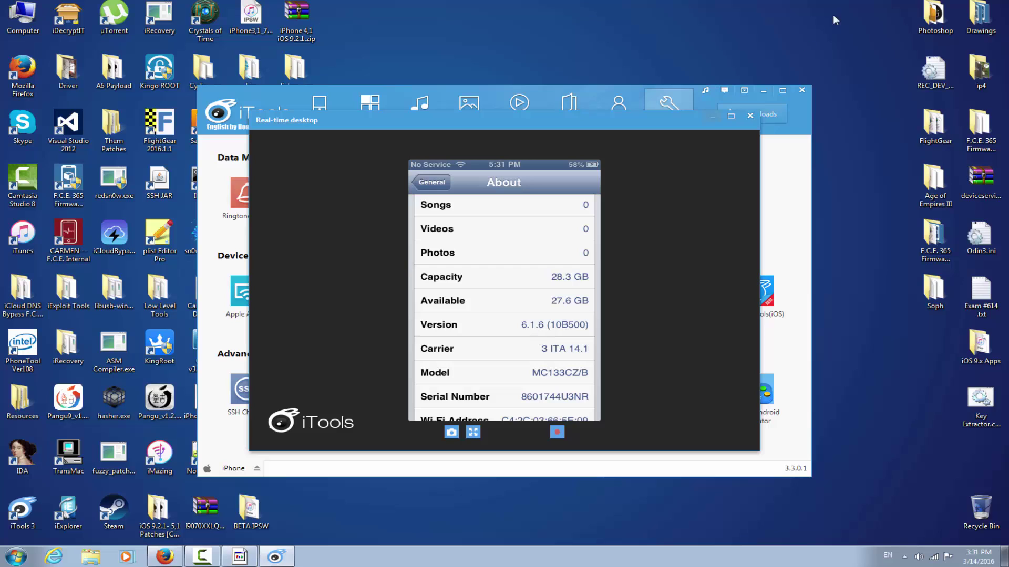
pyautogui.click(750, 115)
pyautogui.click(802, 90)
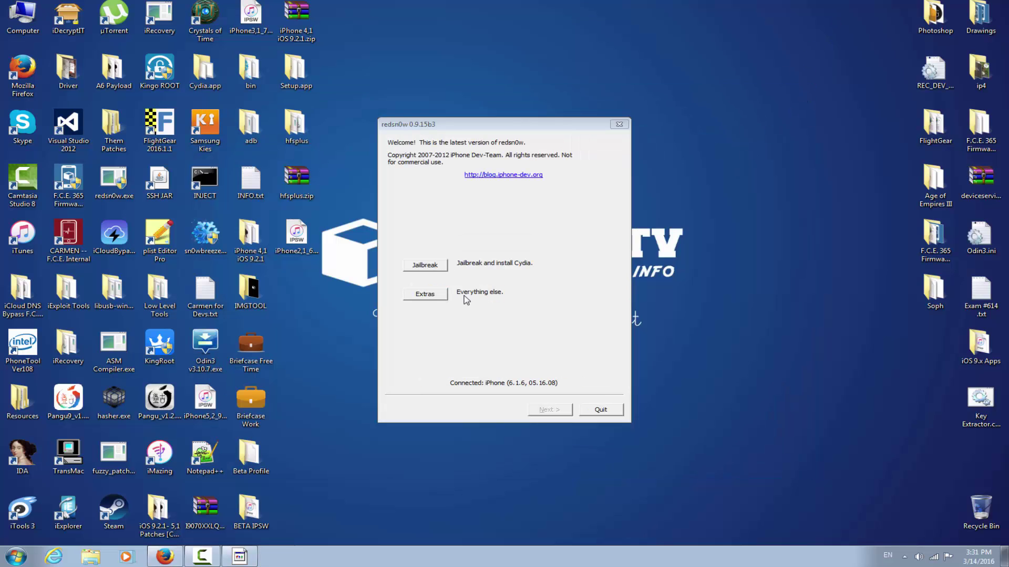
# - Try to boot the iPhone tethered with redsn0w's Just boot without specifying an IPSW, and quit redsn0w
pyautogui.click(431, 296)
pyautogui.click(432, 296)
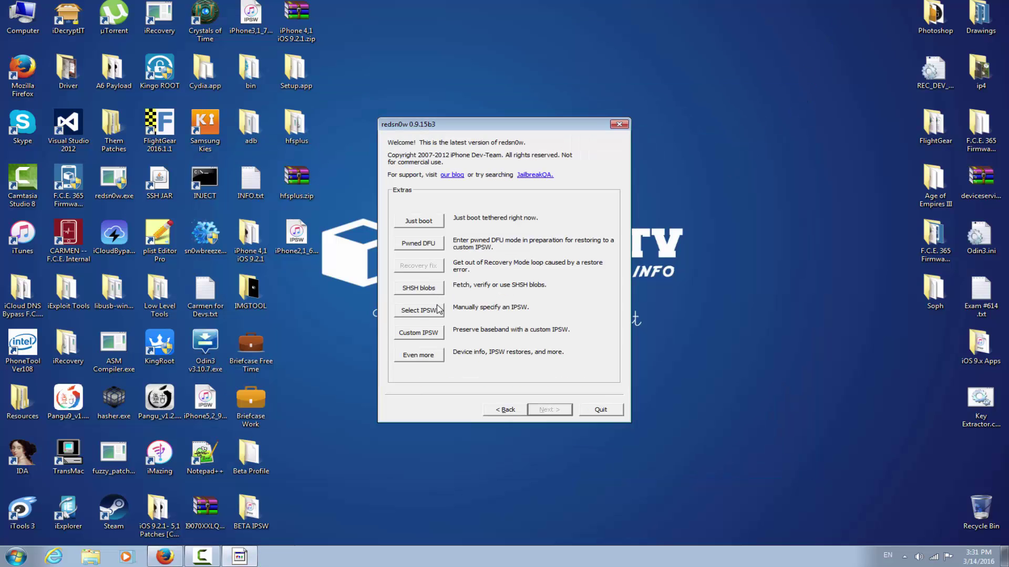
pyautogui.click(425, 222)
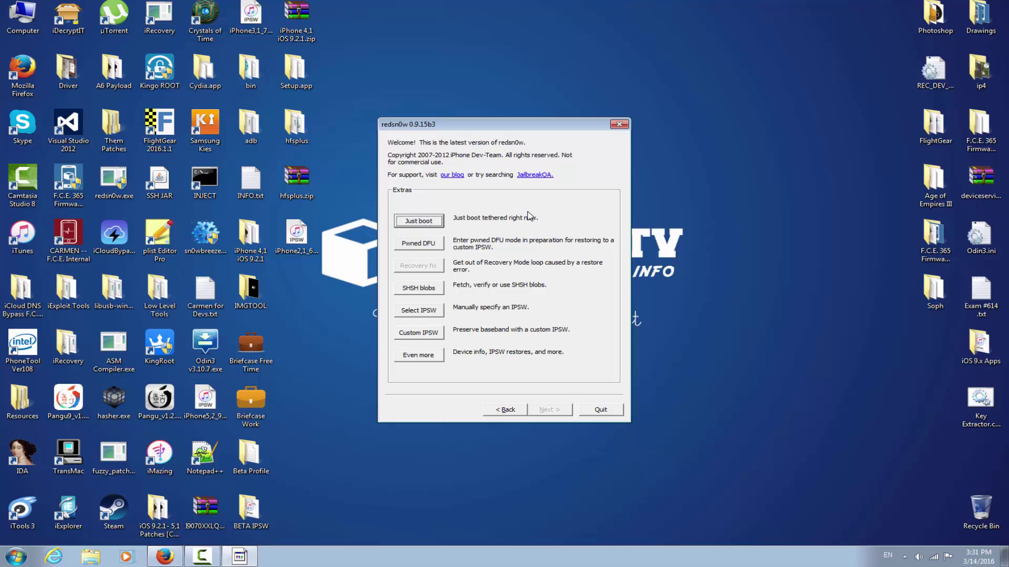
pyautogui.click(413, 224)
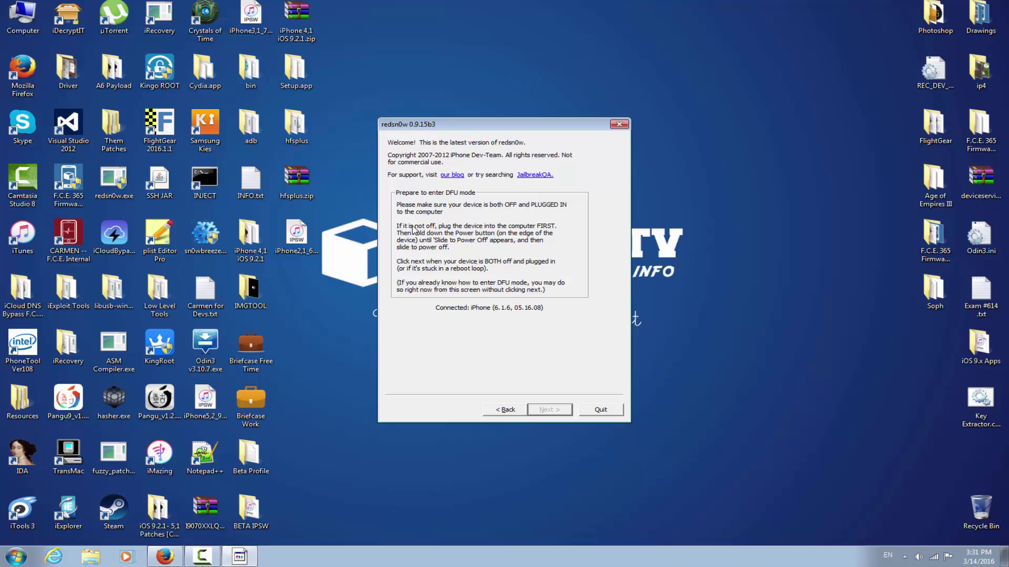
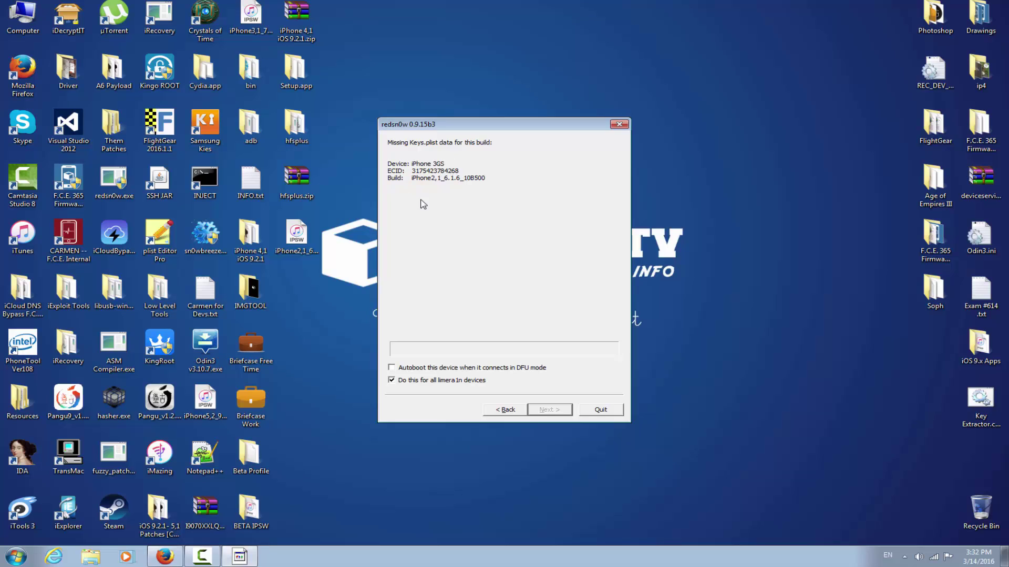
pyautogui.click(613, 414)
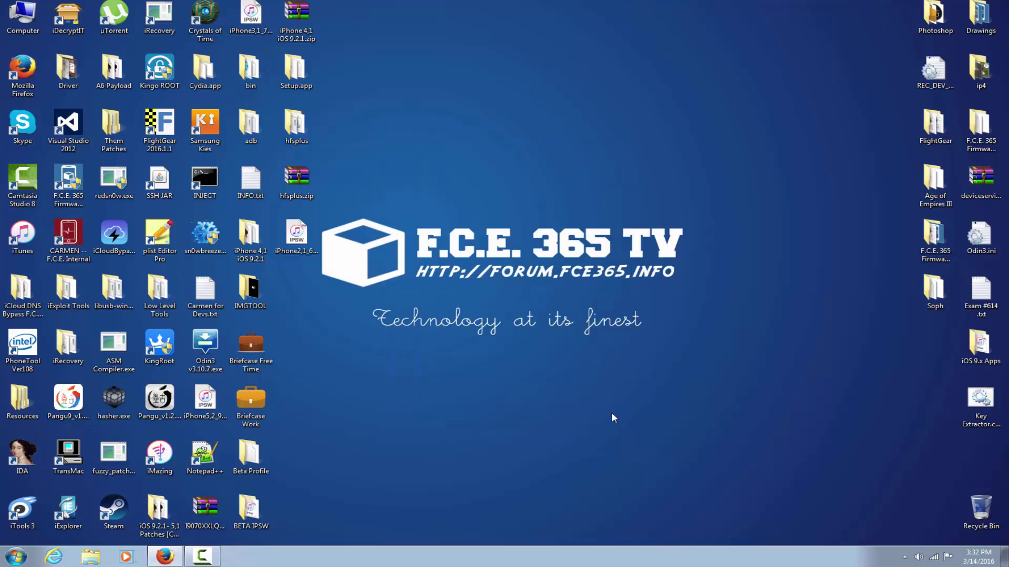
# - Relaunch redsn0w, manually specify the iPhone2,1_6.0_10A403 IPSW from the Desktop in the extras, and answer the iPhone 3GS model question
pyautogui.doubleClick(108, 184)
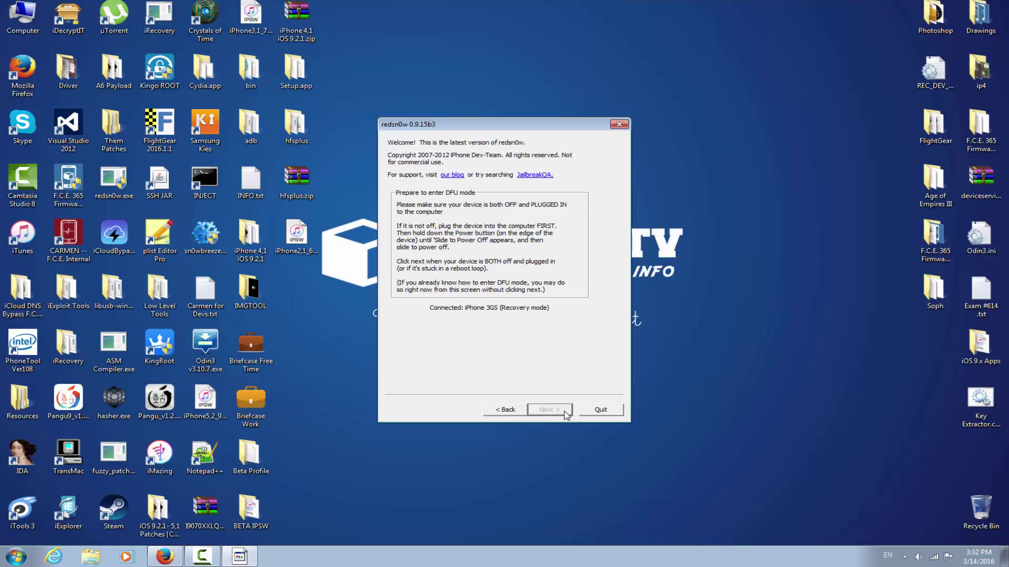
pyautogui.click(519, 411)
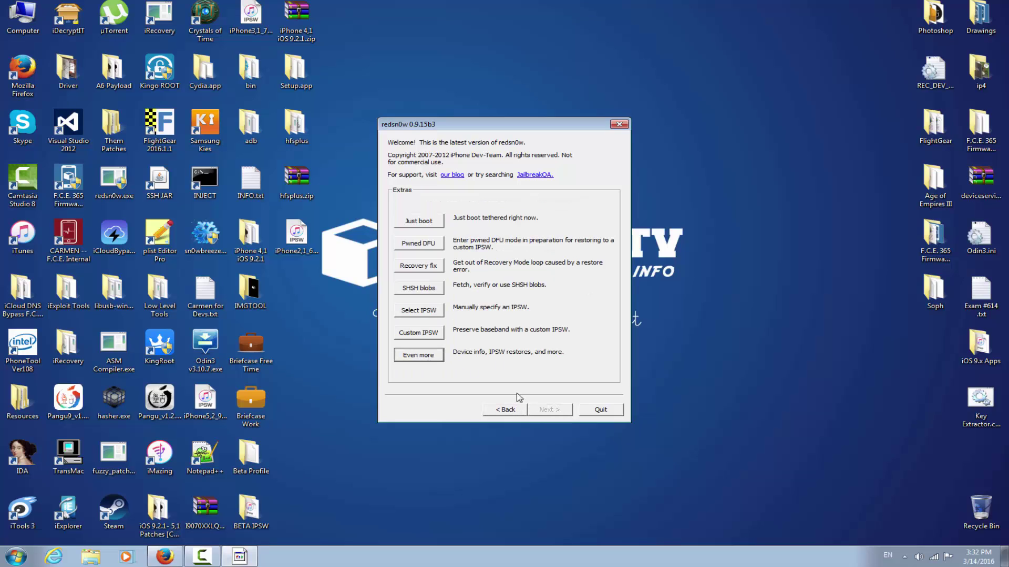
pyautogui.click(426, 313)
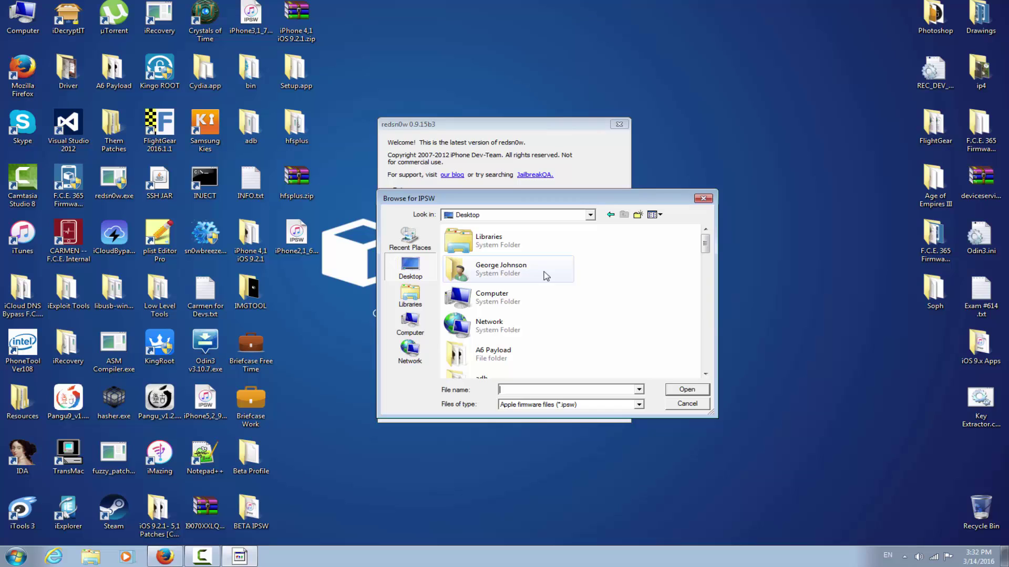
pyautogui.scroll(-15, 542, 275)
pyautogui.doubleClick(527, 313)
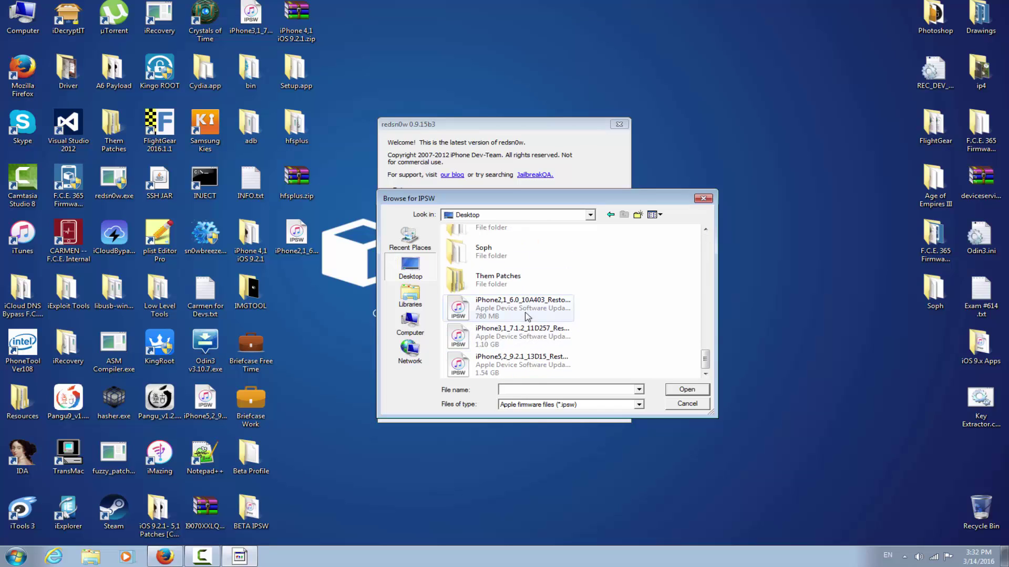
pyautogui.click(587, 322)
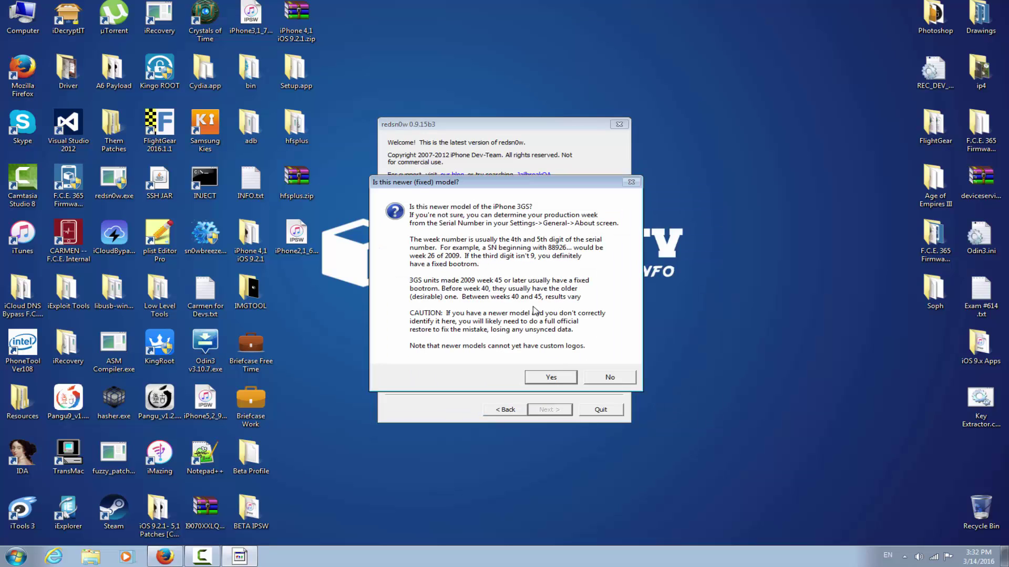
pyautogui.click(605, 380)
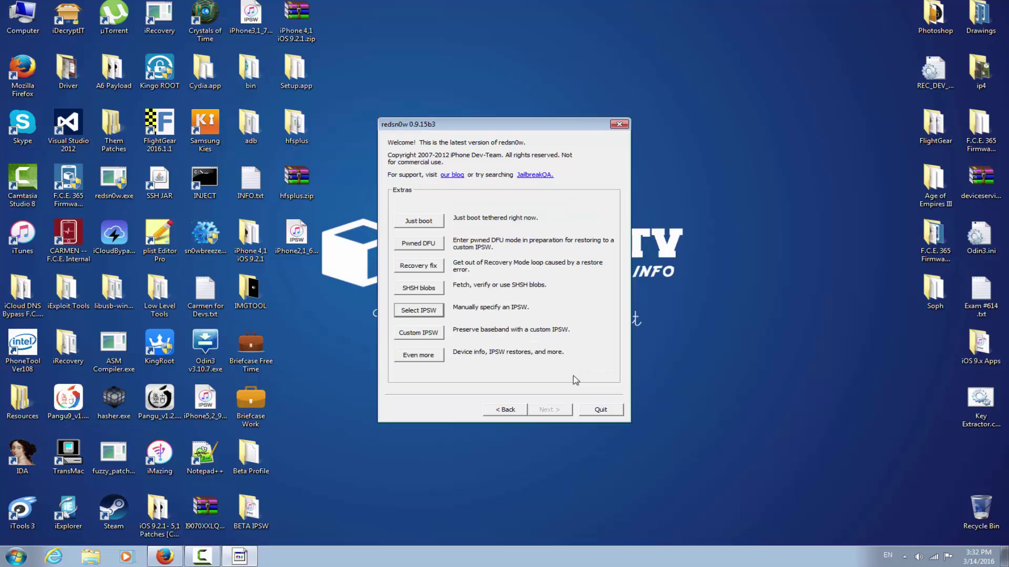
# - Boot the iPhone tethered with Just boot using the selected iOS 6.0 IPSW, and quit redsn0w when done
pyautogui.click(420, 224)
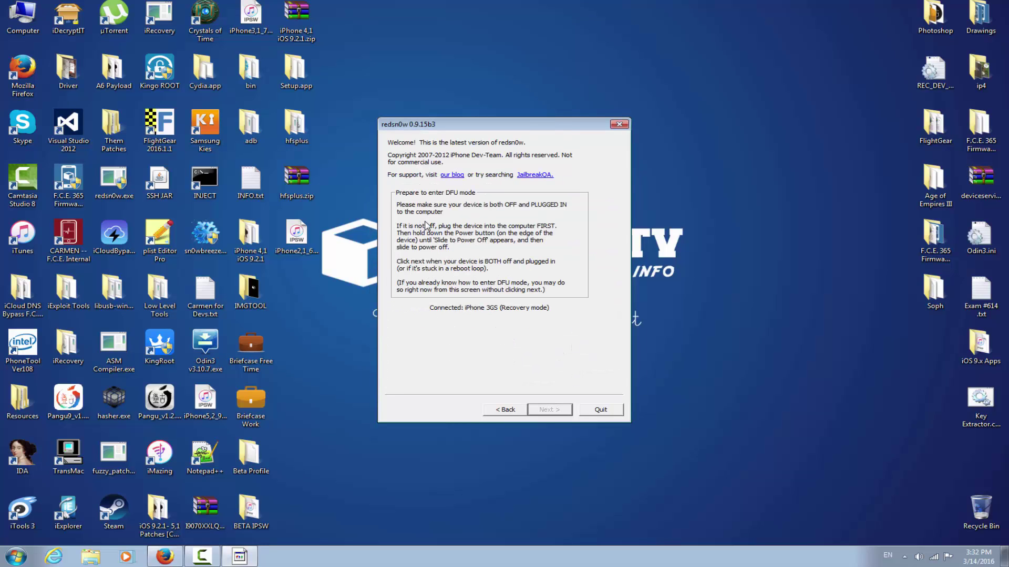
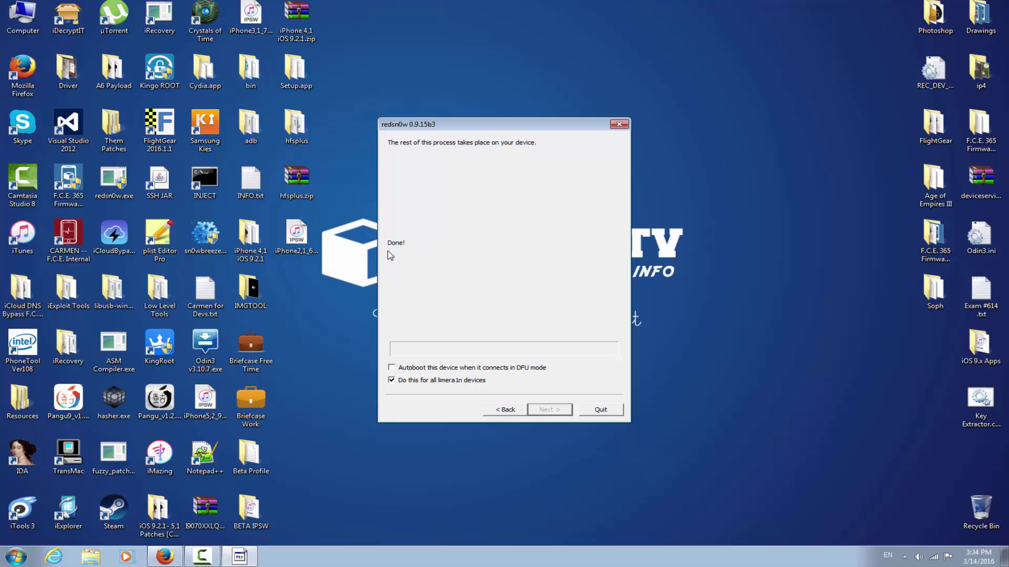
pyautogui.click(601, 410)
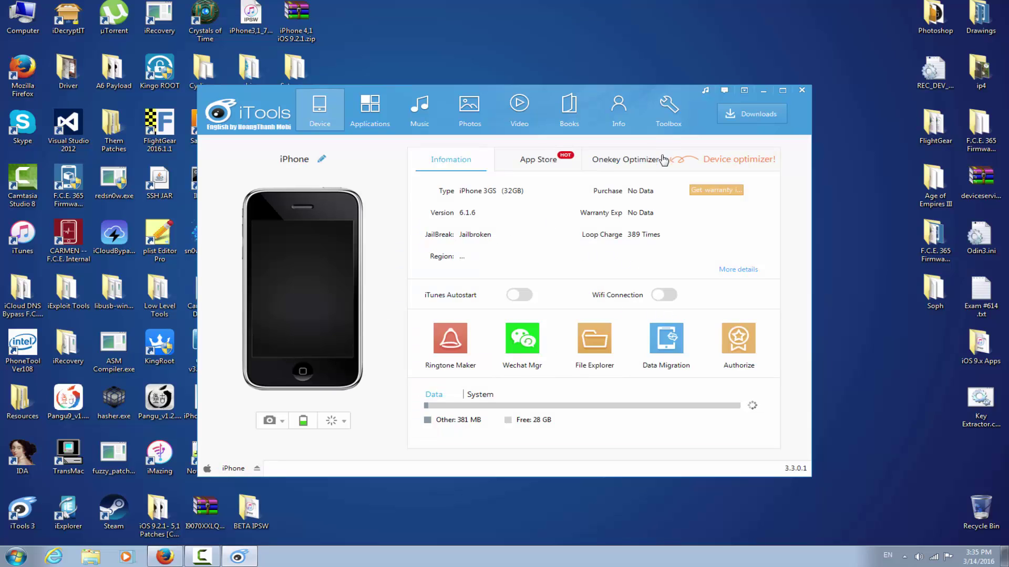
# - Mirror the tethered-booted iPhone's screen with the Real-time desktop in iTools, accepting the developer plug-ins
pyautogui.click(669, 127)
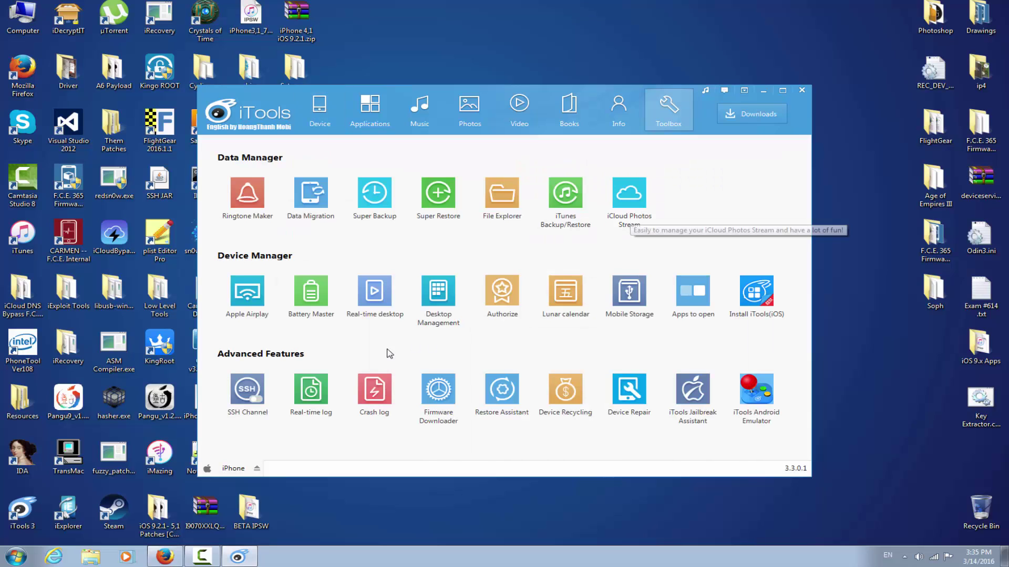
pyautogui.click(369, 297)
pyautogui.click(595, 393)
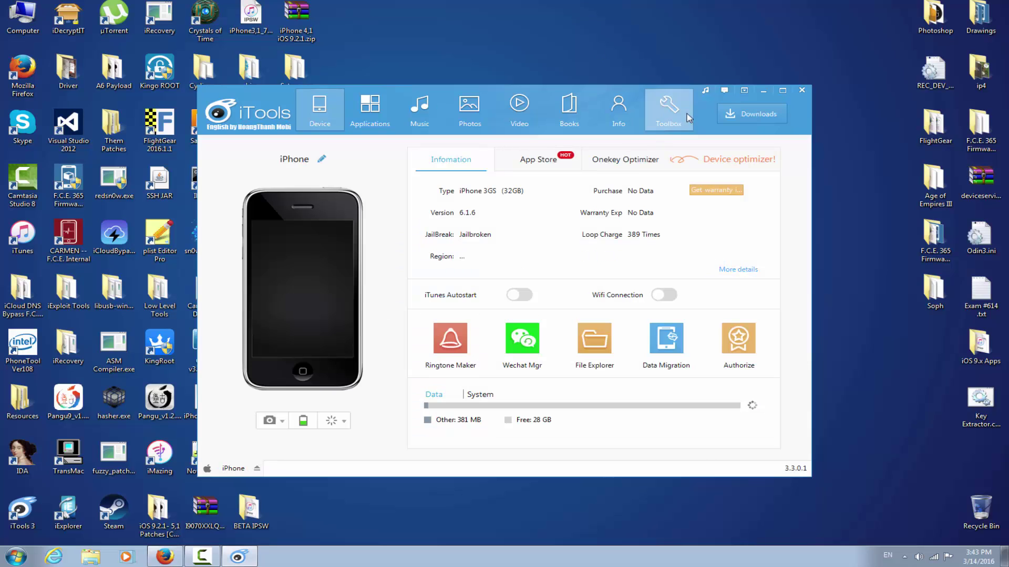
# - Mirror the iPhone again with Real-time desktop to examine the Cydia package installation, check the device information, and close iTools
pyautogui.click(668, 108)
pyautogui.click(377, 296)
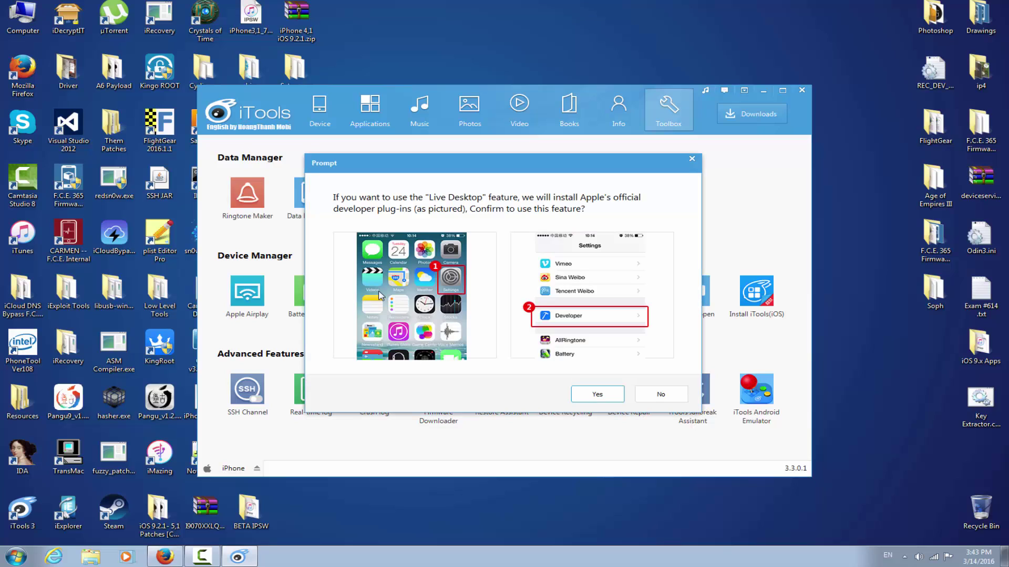
pyautogui.click(615, 395)
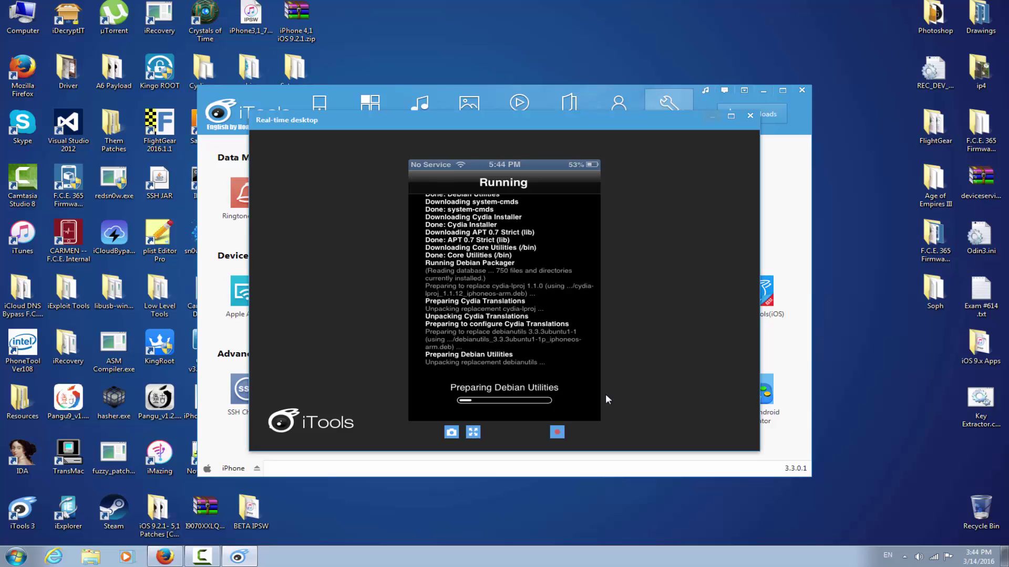
pyautogui.click(751, 116)
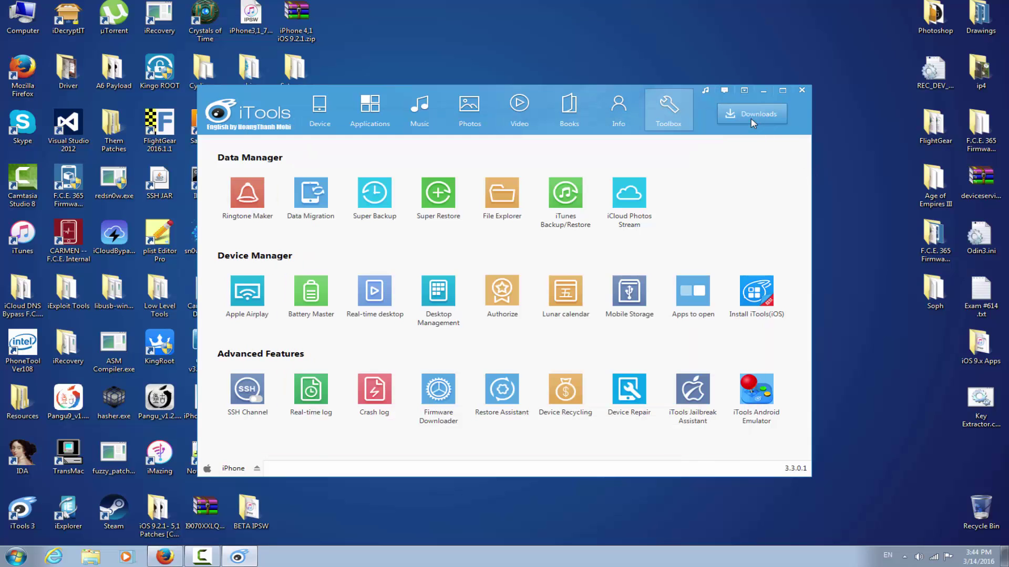
pyautogui.click(319, 113)
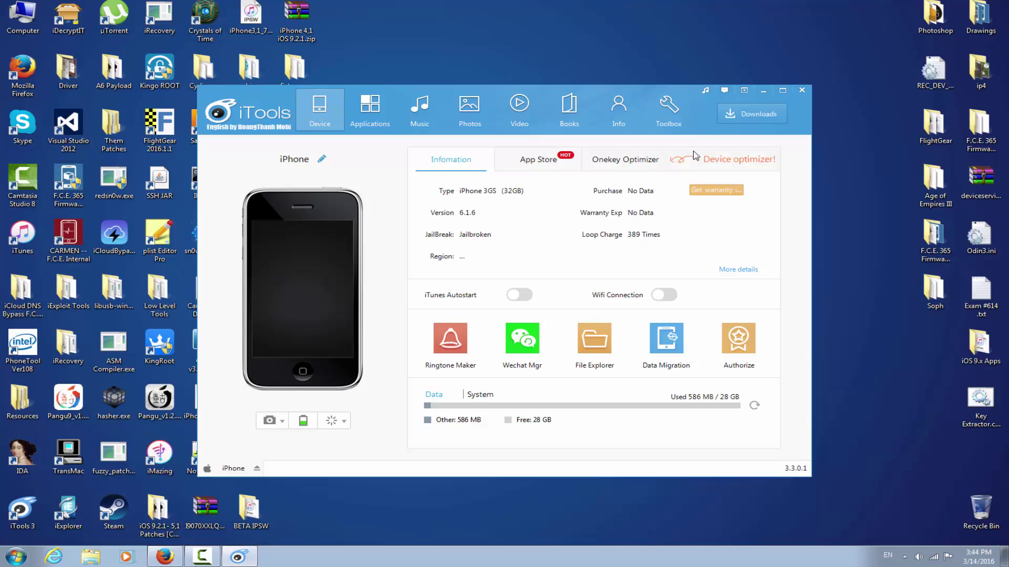
pyautogui.click(802, 91)
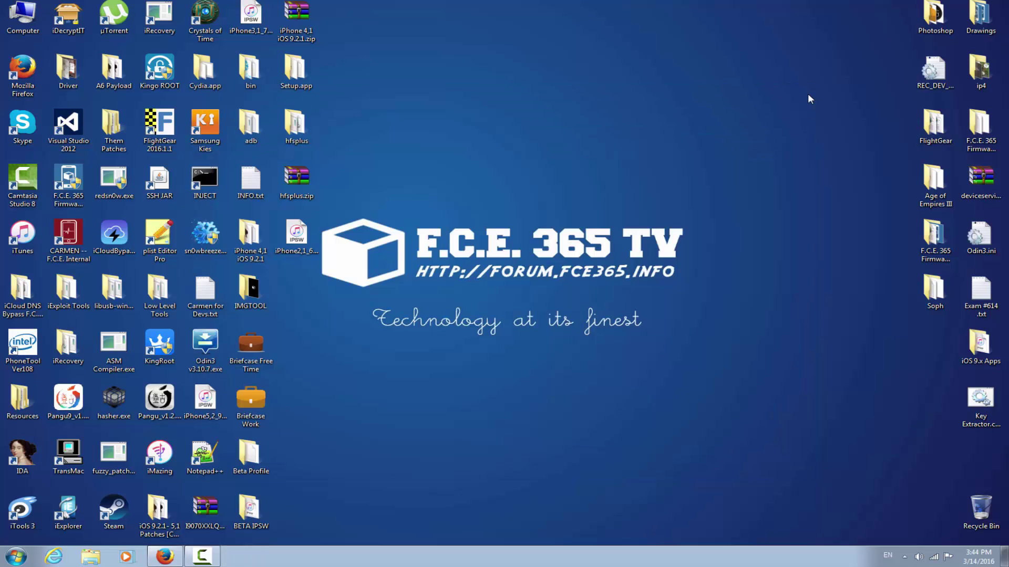